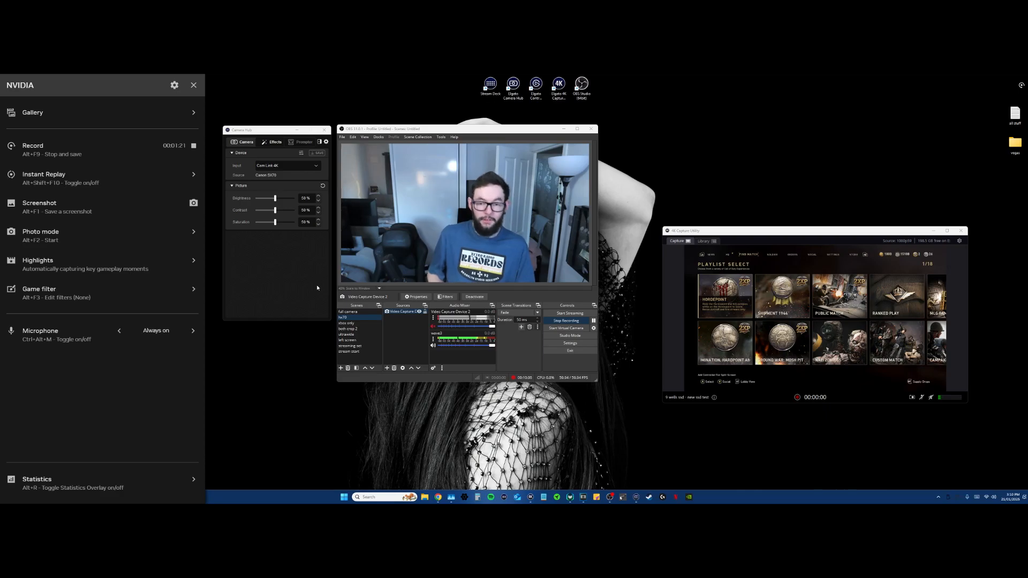
- Dismiss the NVIDIA overlay and reposition the 4K Capture Utility window
key(alt+z)
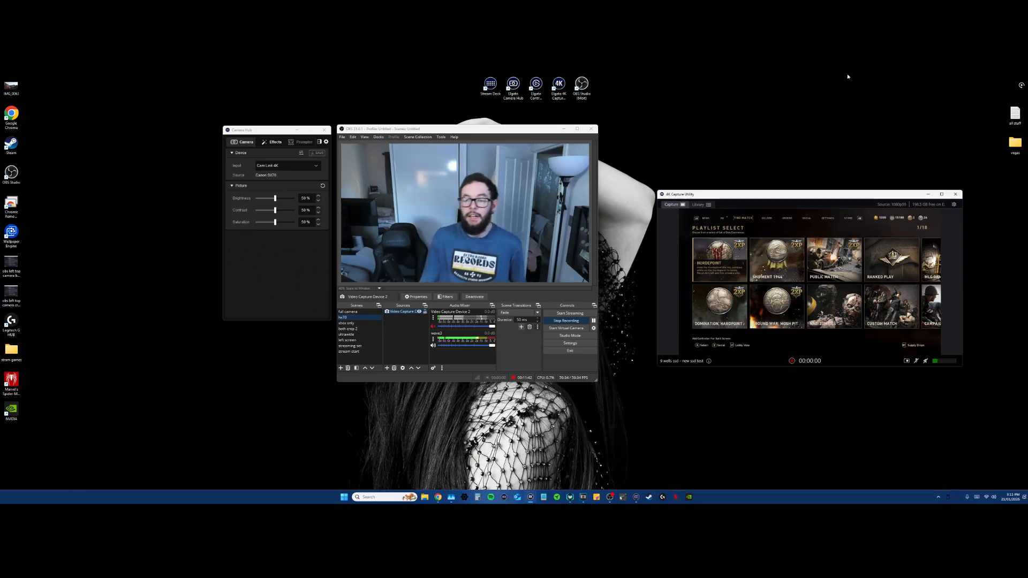
drag(738, 196, 743, 182)
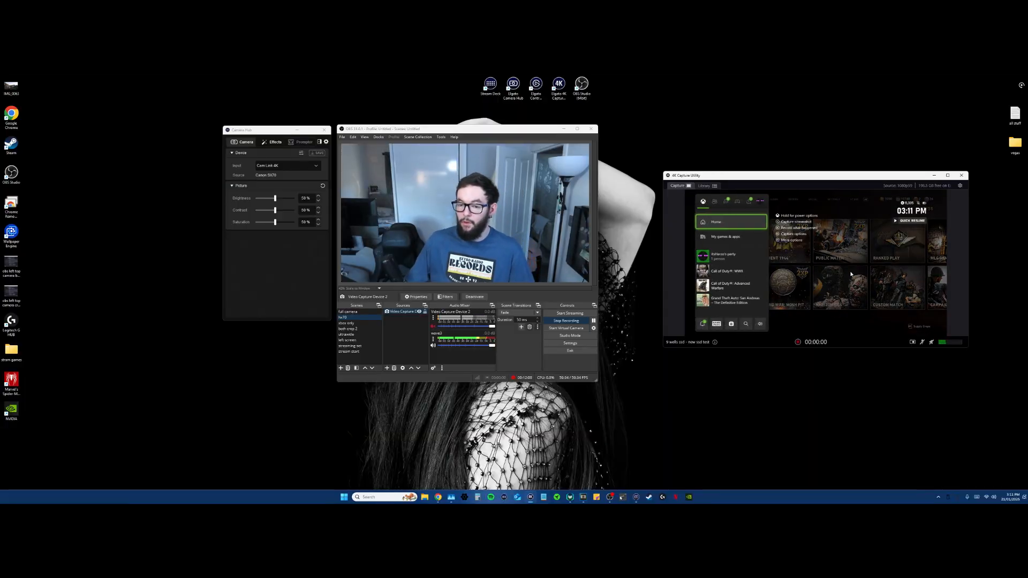
- Open the 4K Capture Utility's recording preferences and examine the format choices and the Flashback Recording option
click(960, 185)
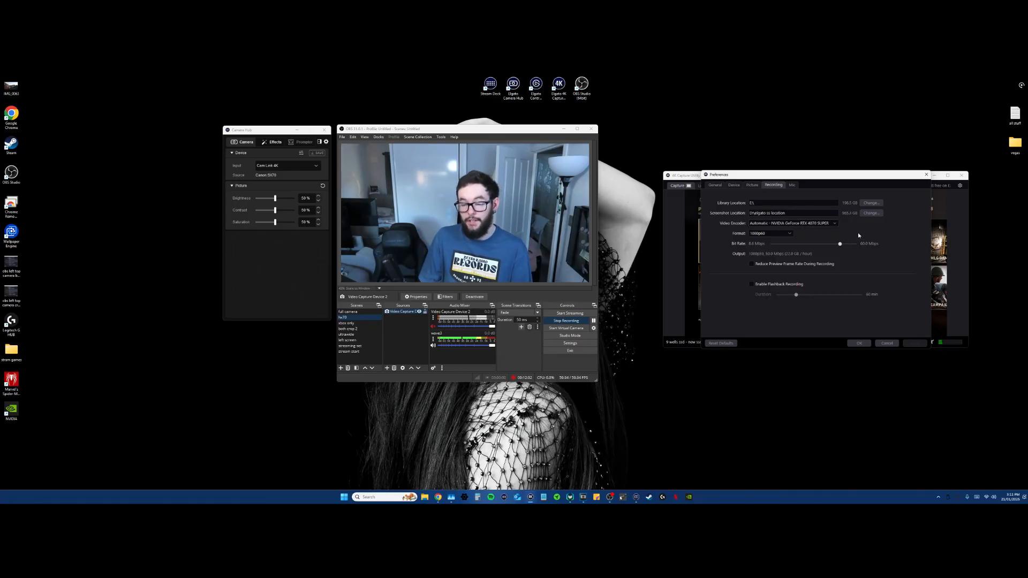
click(790, 234)
click(812, 237)
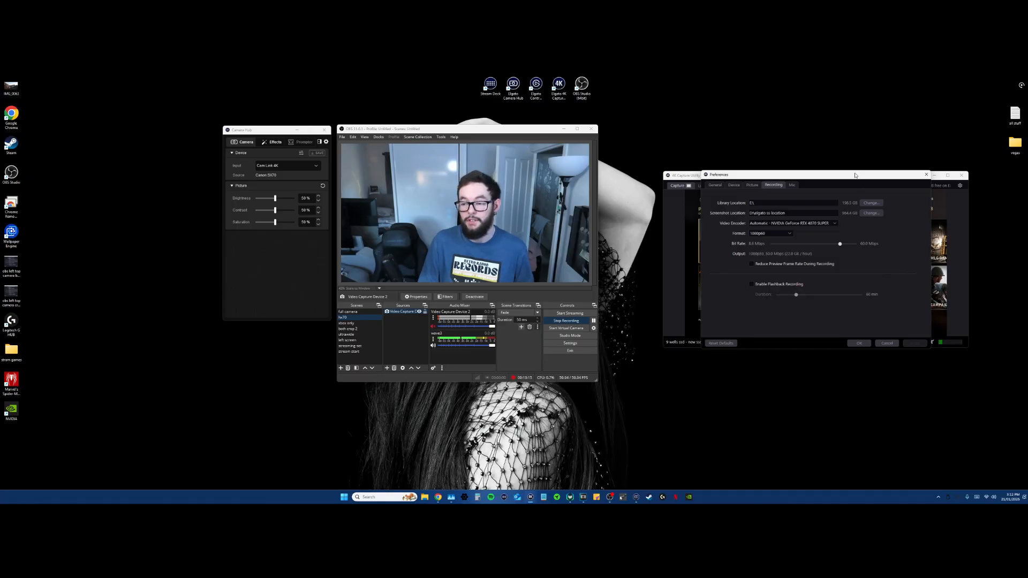
drag(856, 176, 472, 249)
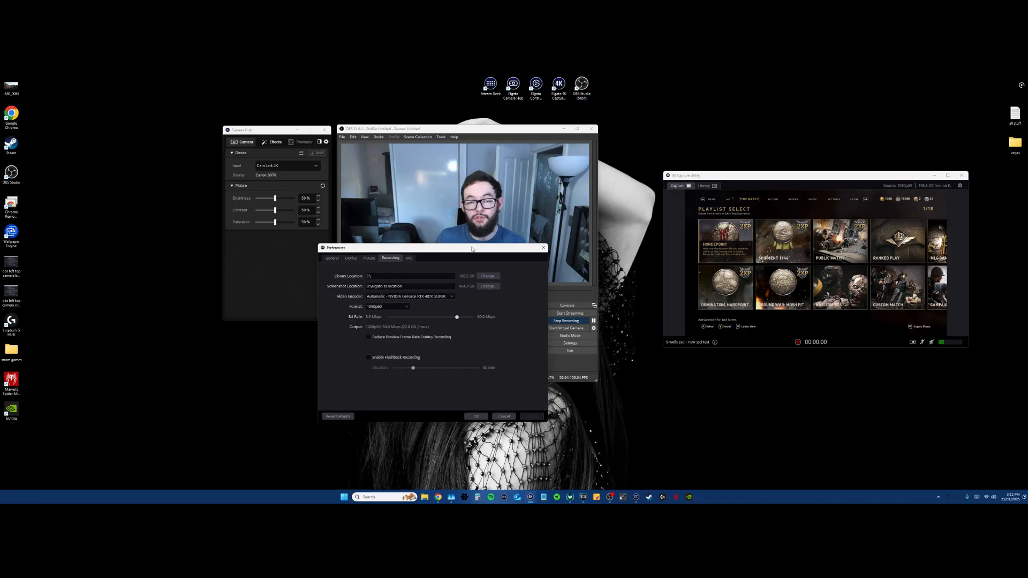
drag(473, 249, 821, 181)
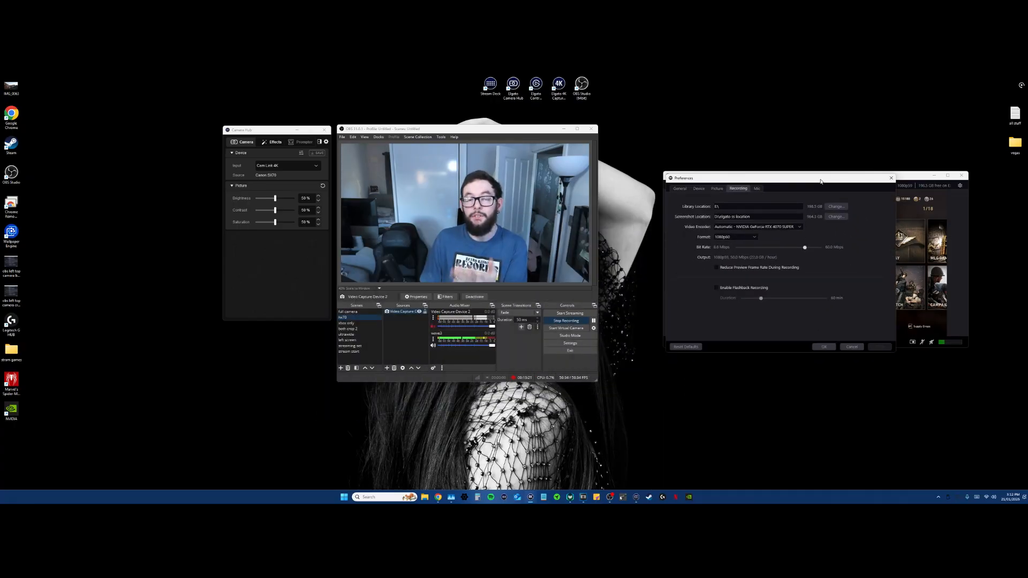
click(734, 288)
click(733, 289)
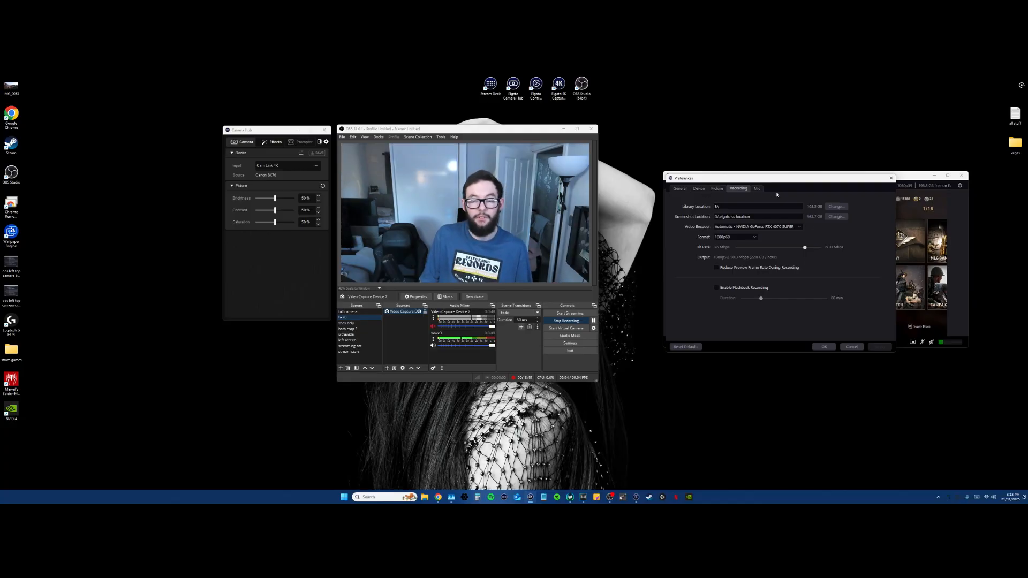
- Examine the capture utility's picture, device and general preferences, and close the preferences without saving
click(718, 189)
click(705, 191)
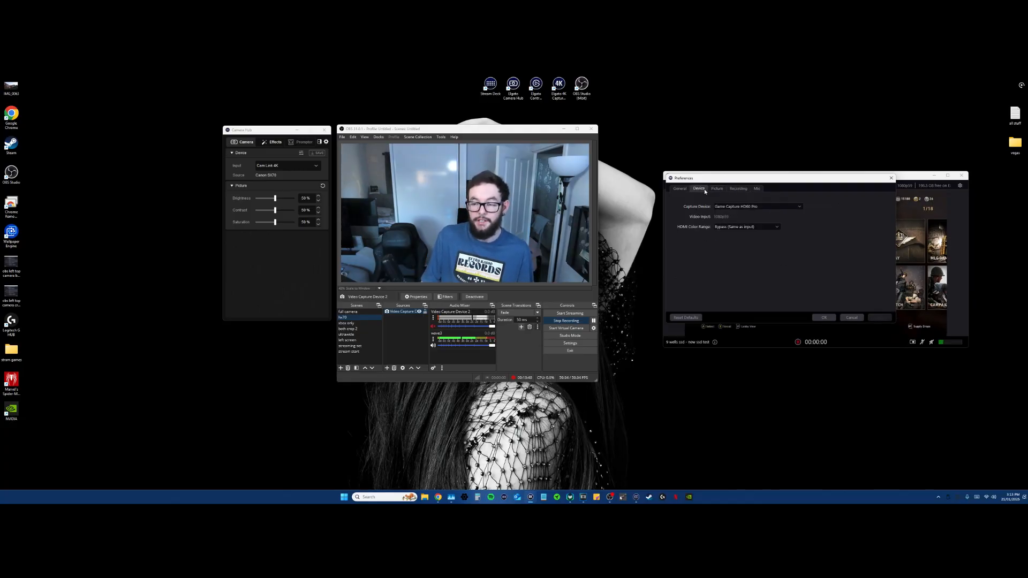
click(685, 190)
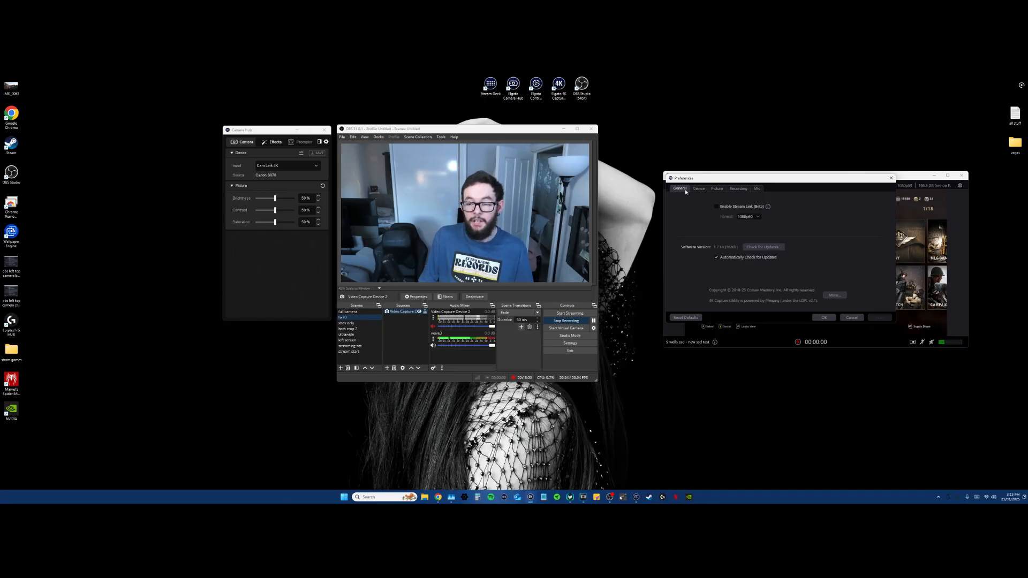
click(739, 189)
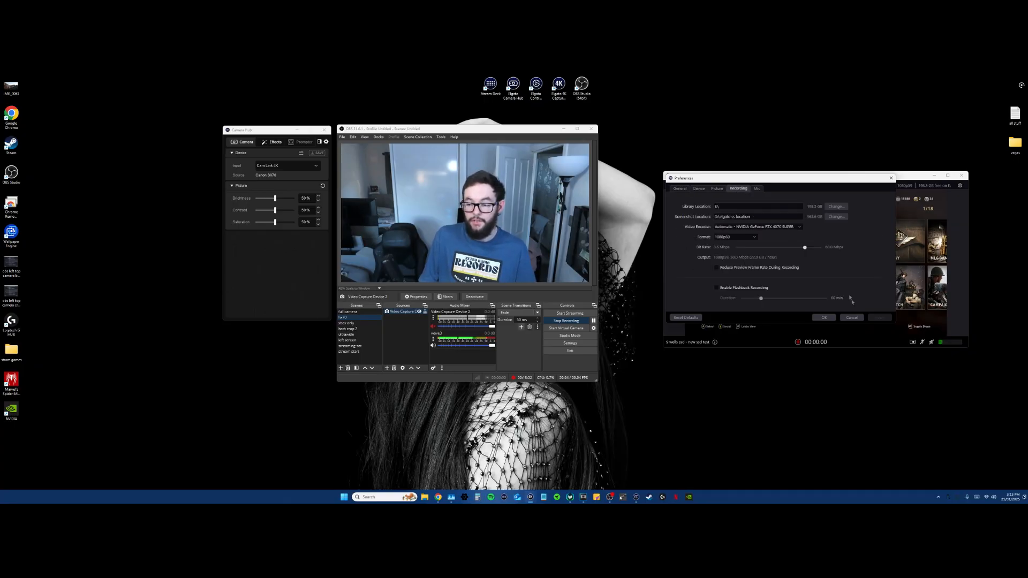
click(852, 318)
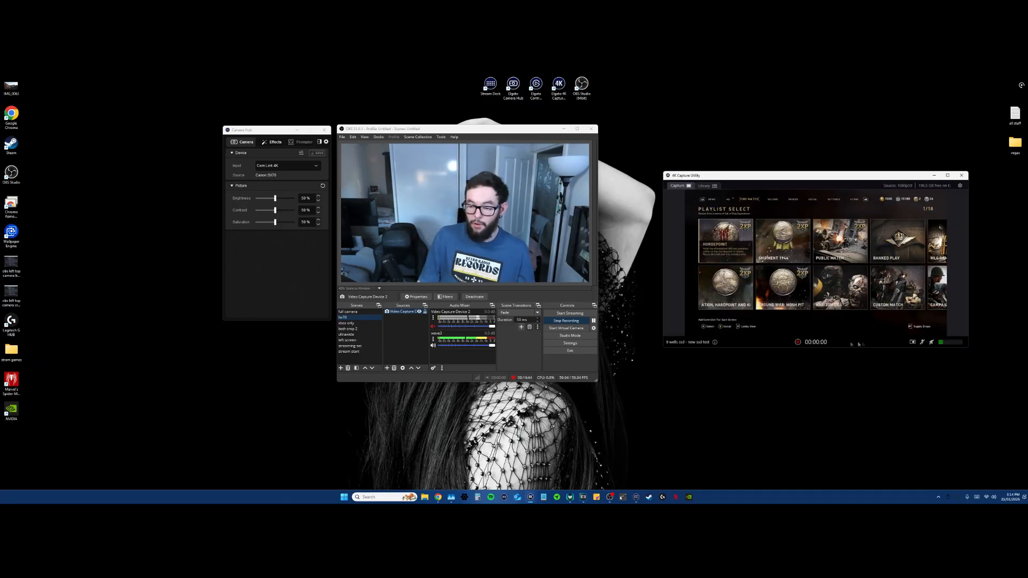
- Check the capture utility's recording library and try the sound monitoring and microphone mute controls
click(704, 186)
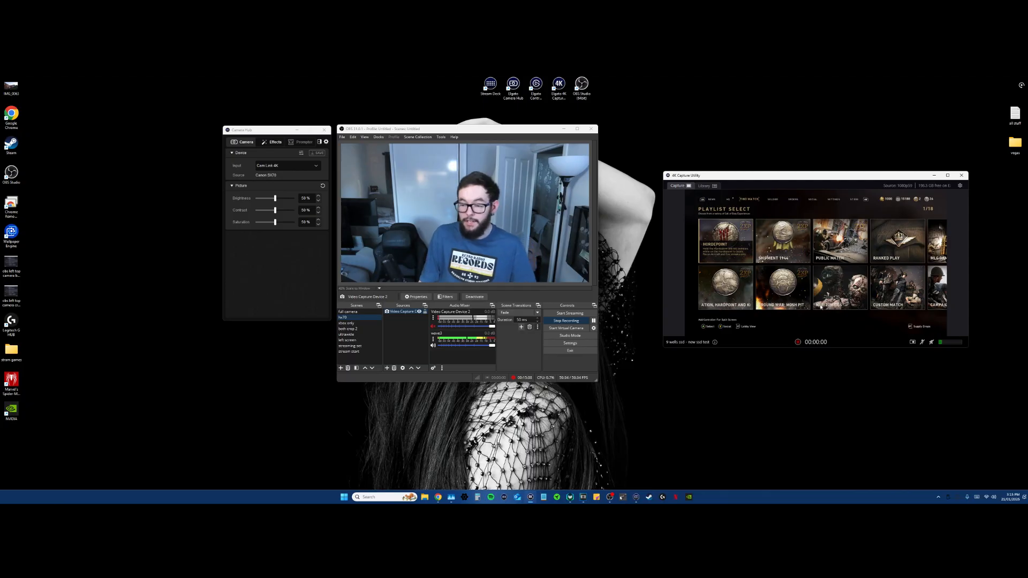
click(932, 343)
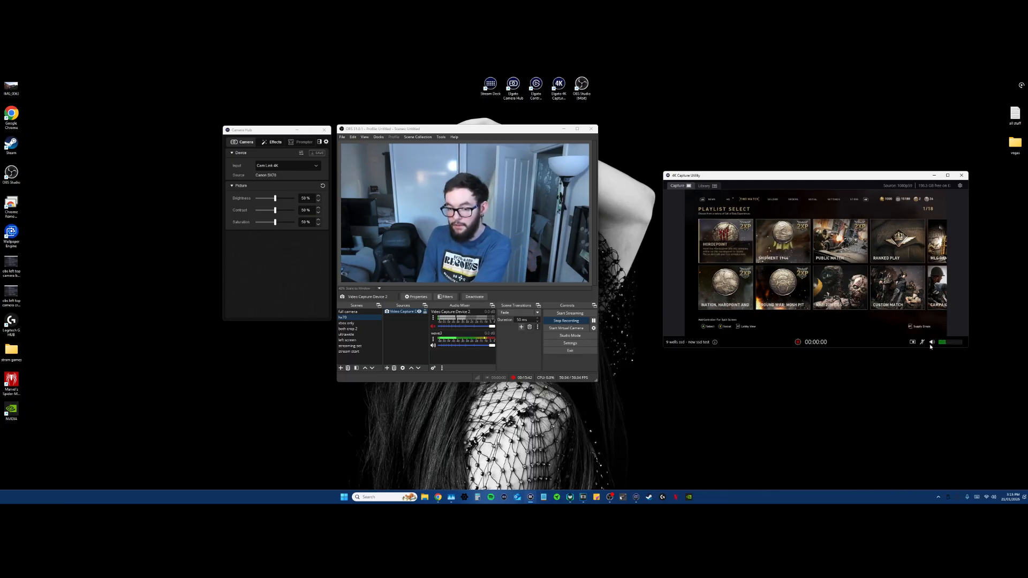
click(931, 342)
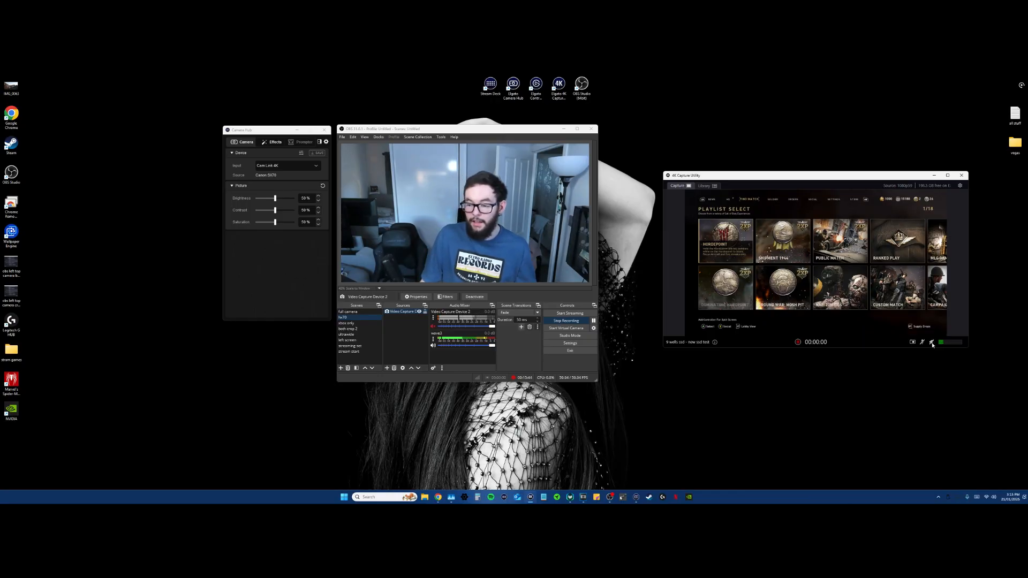
click(923, 343)
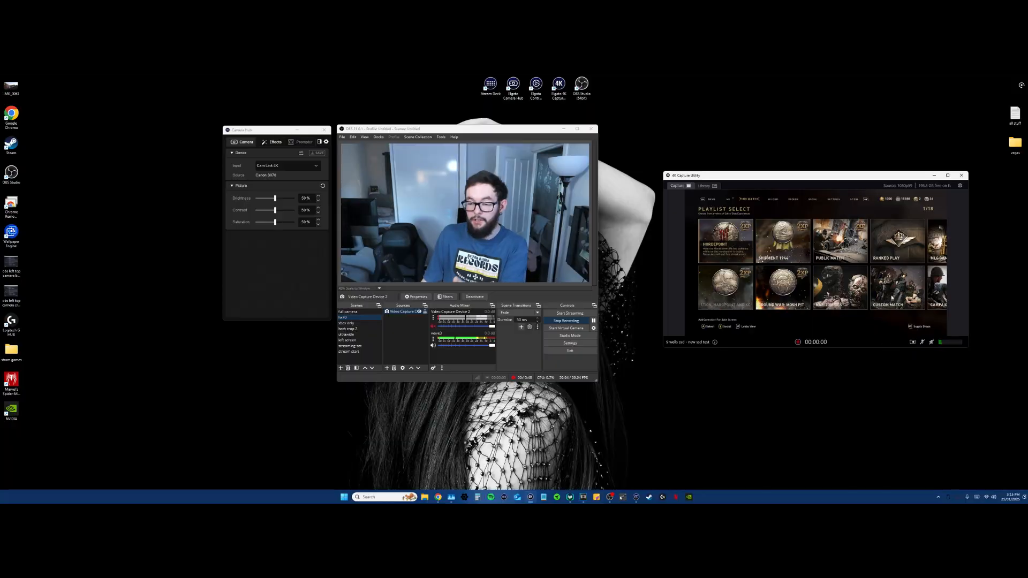
mouse_move(921, 345)
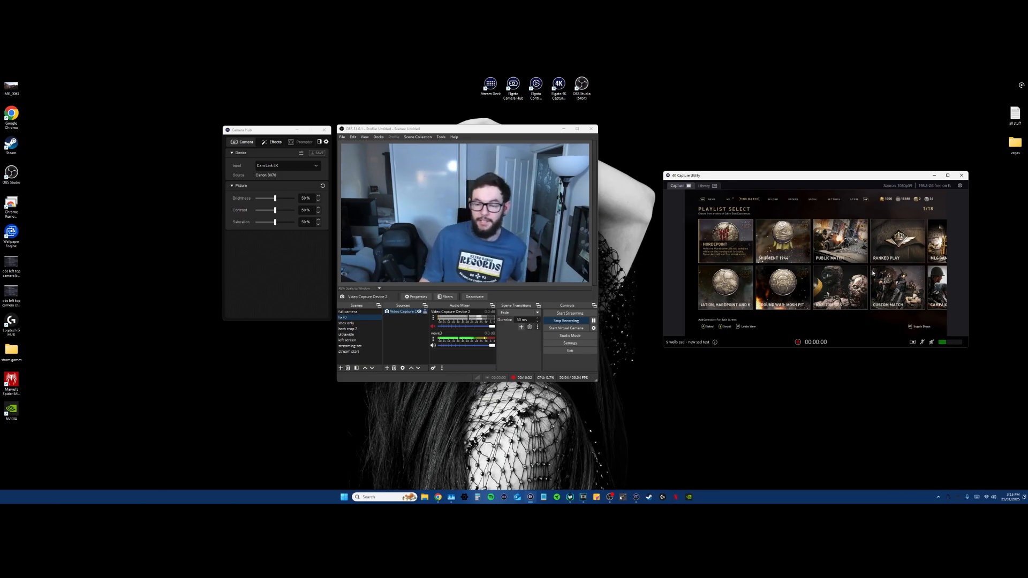
click(358, 318)
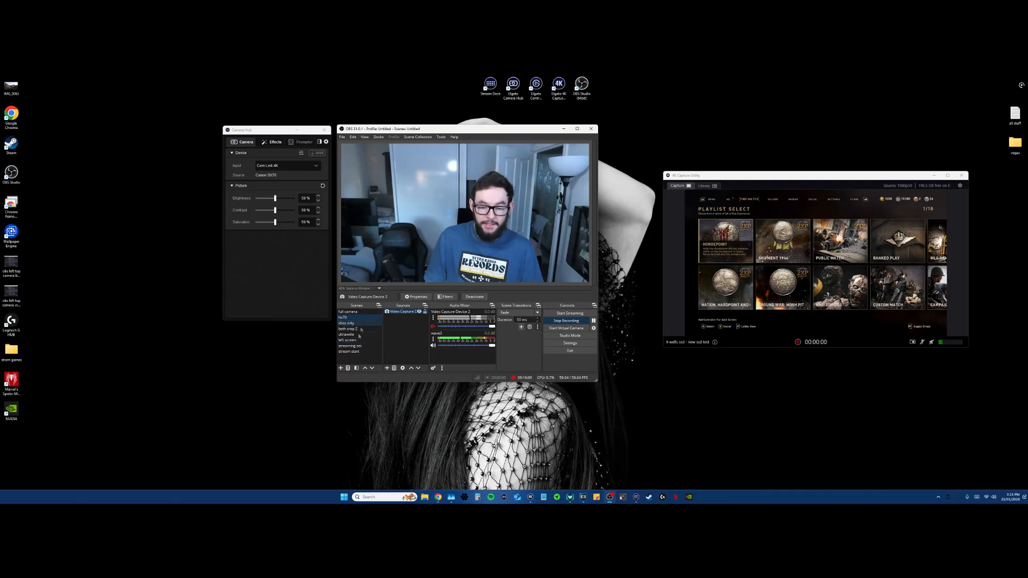
click(342, 368)
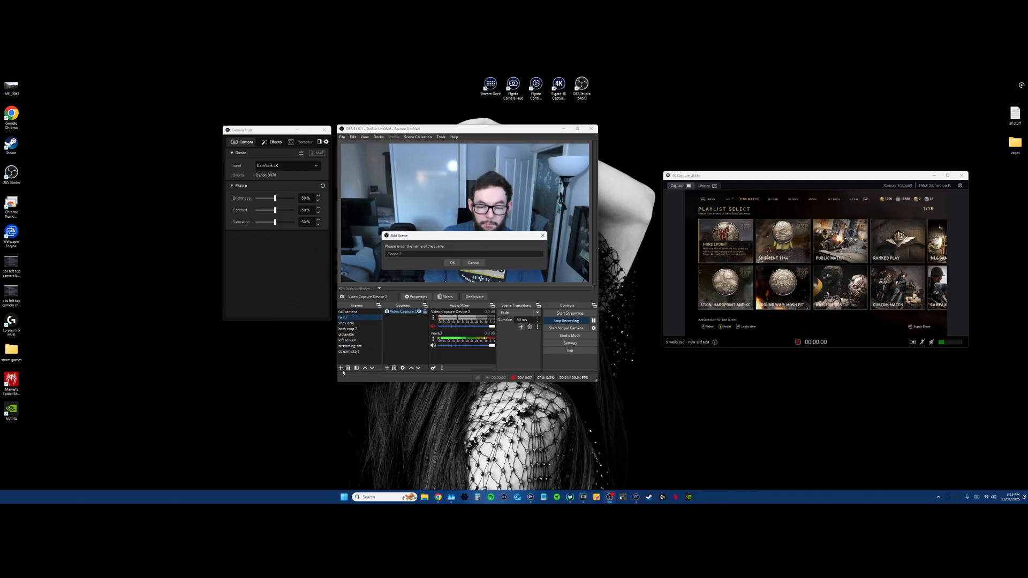
click(475, 264)
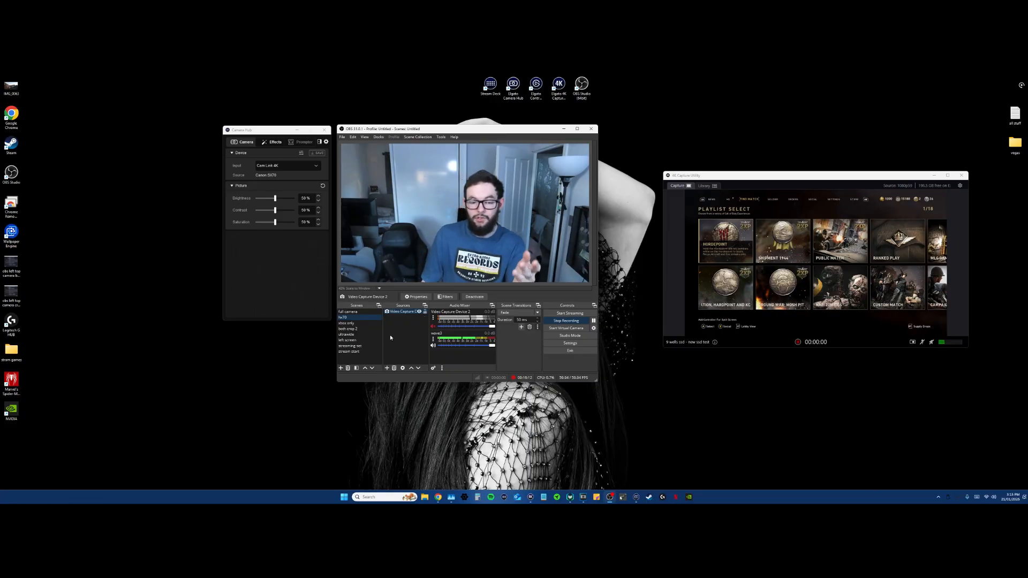
click(387, 368)
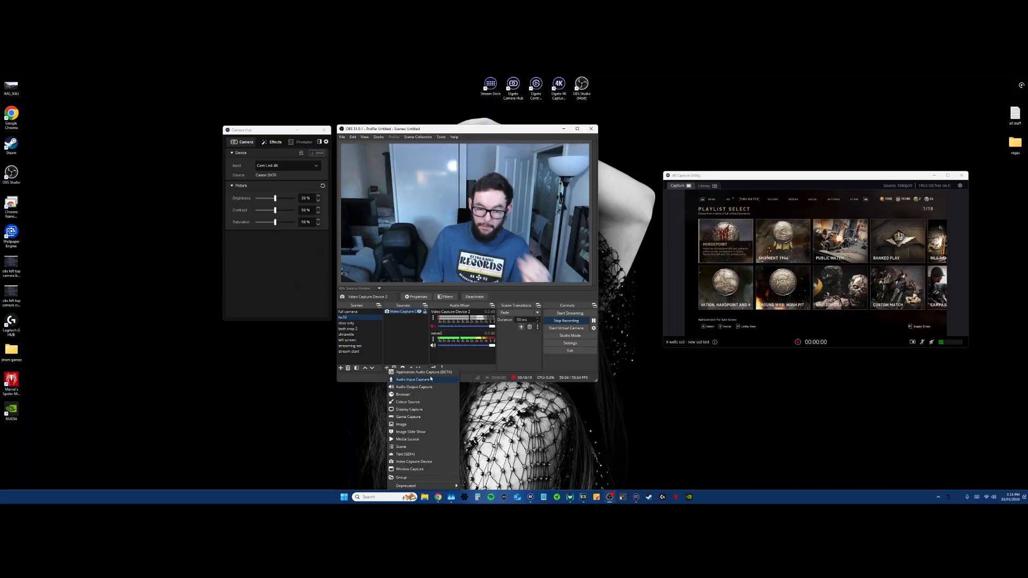
click(414, 462)
click(497, 296)
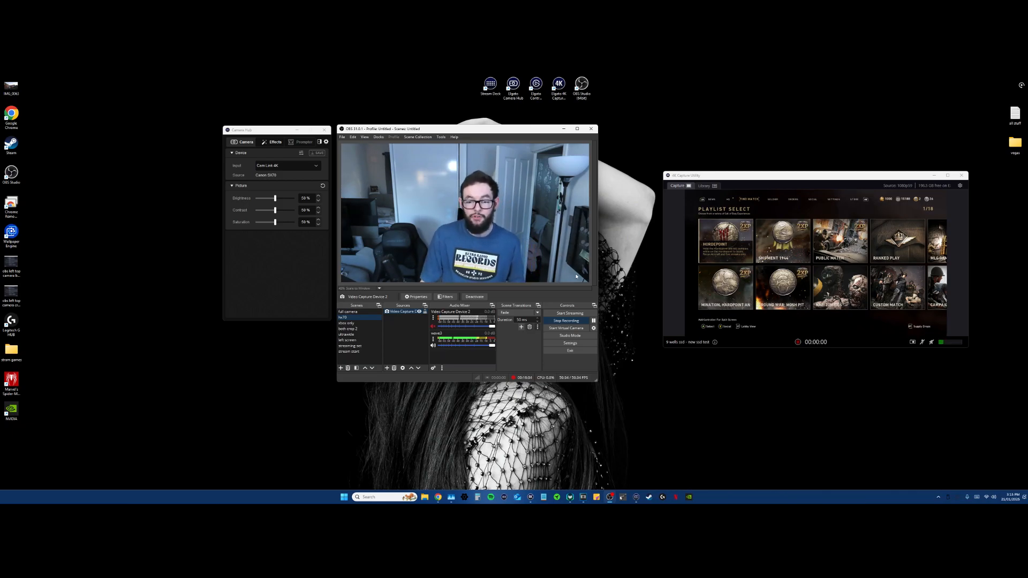
- Try shrinking the camera source in the OBS preview and moving it to the left edge of the canvas
right_click(472, 220)
click(486, 230)
drag(342, 145, 441, 200)
drag(530, 222, 431, 197)
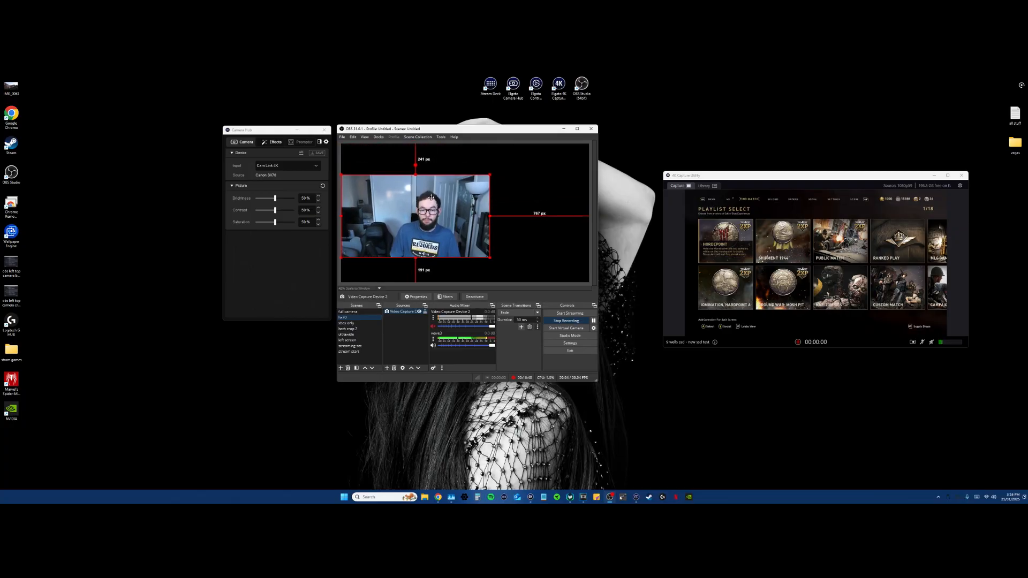
drag(490, 215, 393, 209)
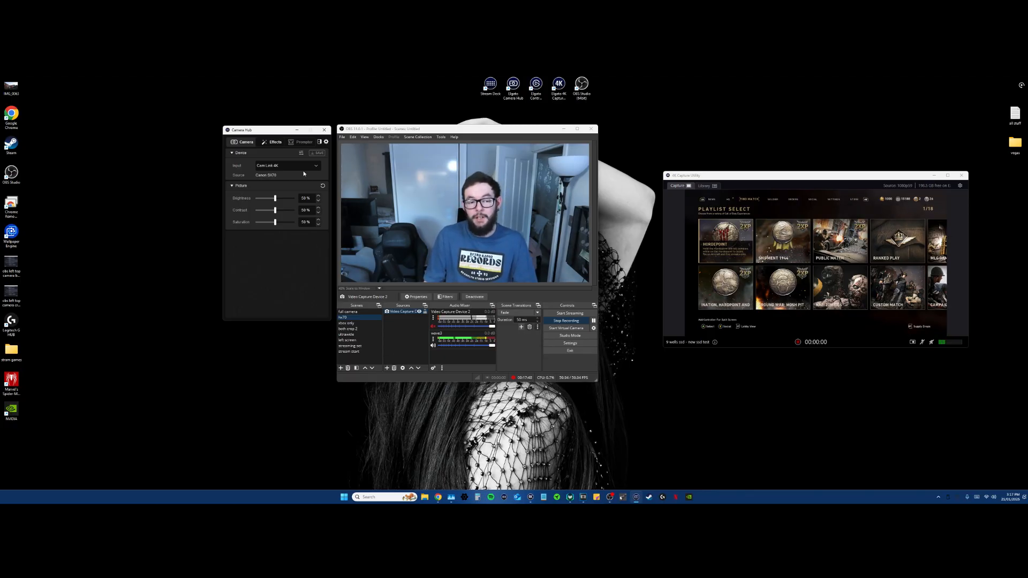
- In Camera Hub, try brightness about 28%, contrast about 72% and saturation about 52%, and reset the picture settings
drag(274, 134, 236, 142)
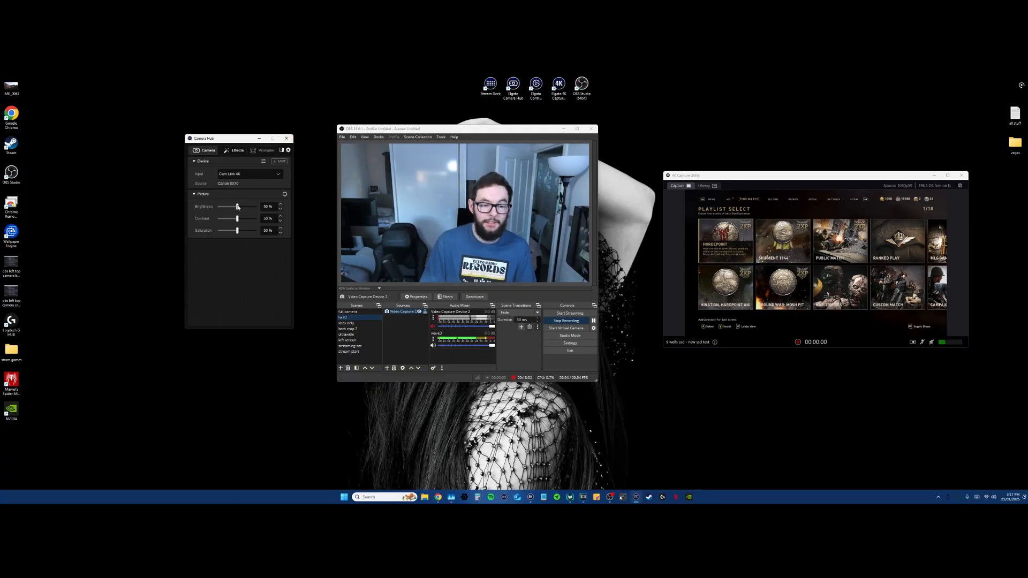
mouse_move(235, 207)
mouse_down()
mouse_move(248, 219)
mouse_move(232, 220)
mouse_move(245, 221)
mouse_up()
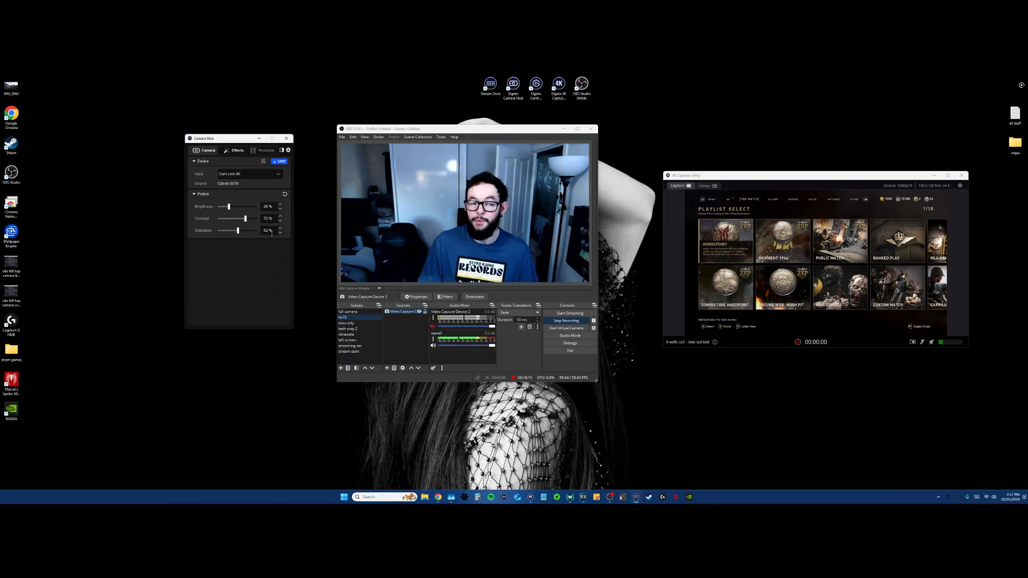
click(285, 194)
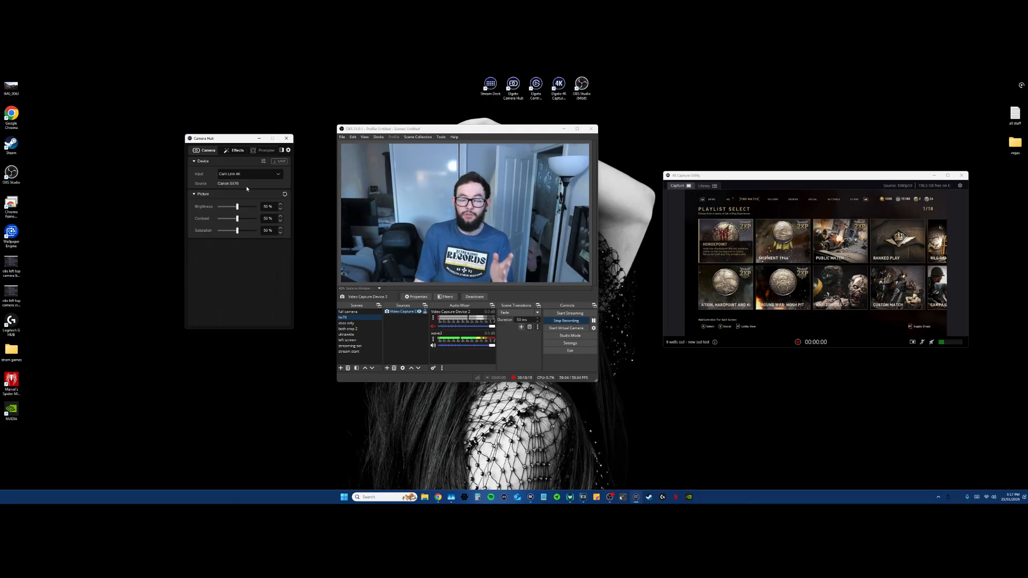
drag(235, 140, 267, 134)
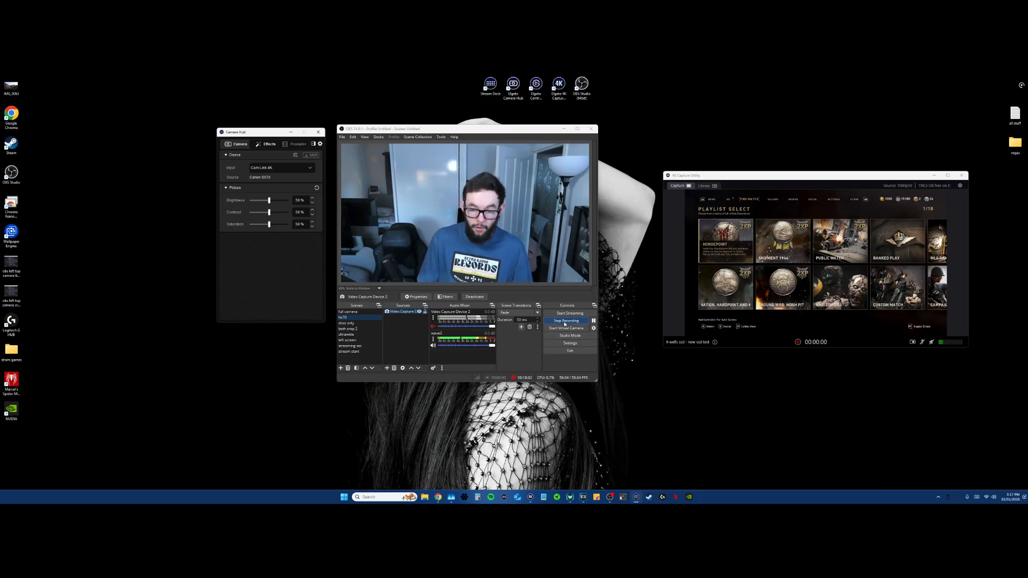
click(511, 213)
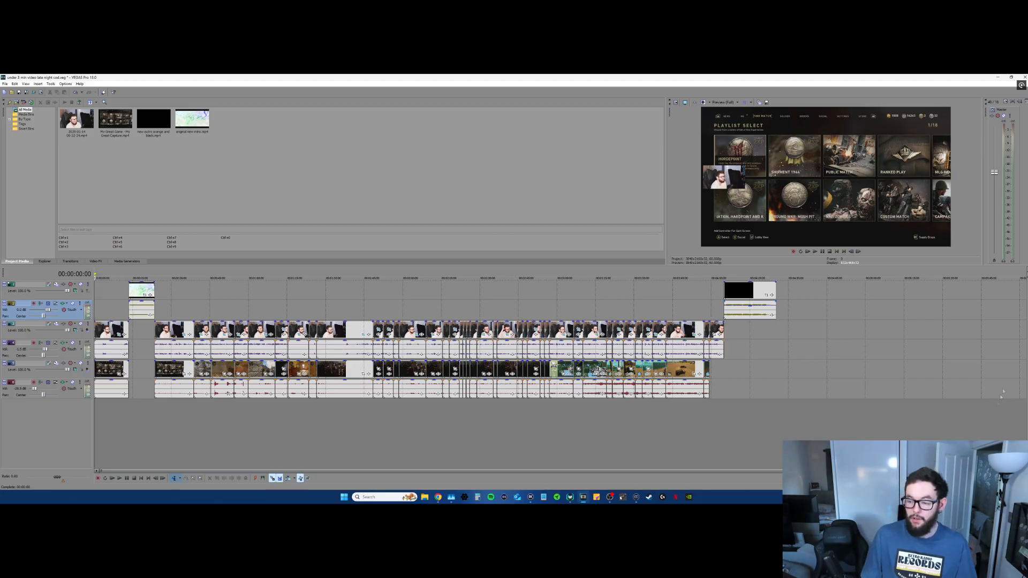
drag(1004, 471, 794, 471)
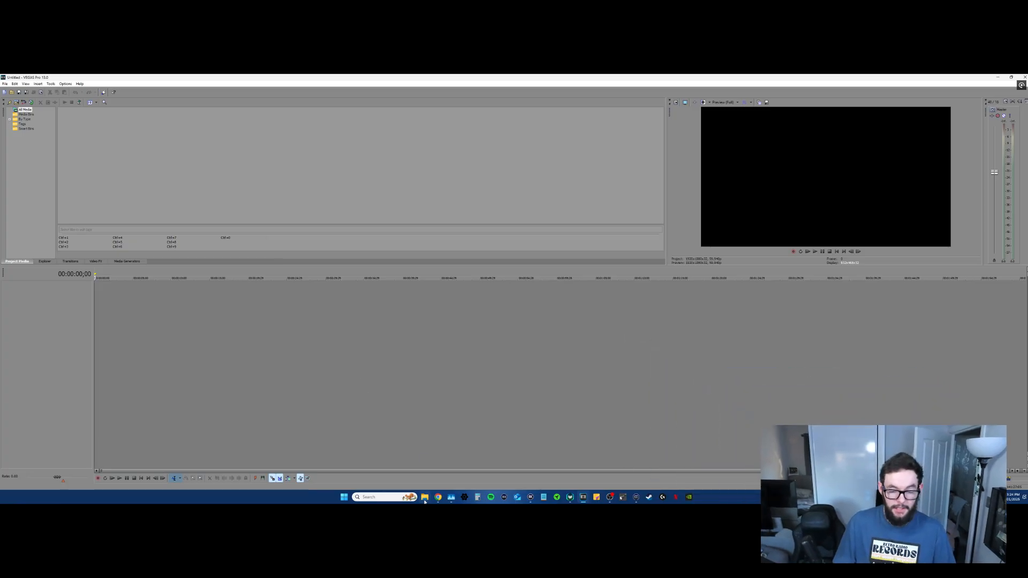
- Locate the latest "new ssd test" recording from the 4K Capture Utility library and import its MP4 file into the VEGAS Pro project media
click(532, 498)
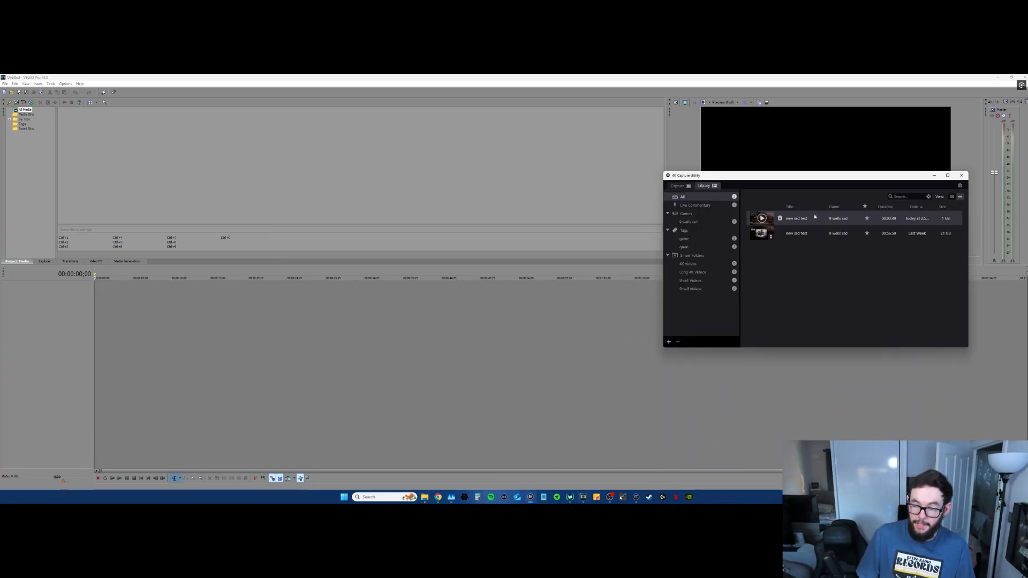
right_click(786, 223)
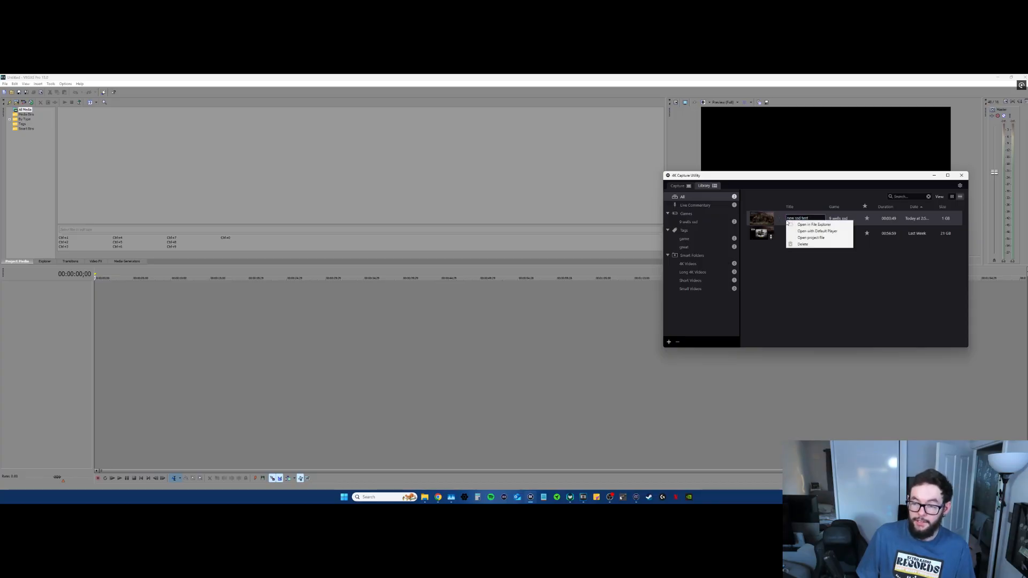
click(803, 303)
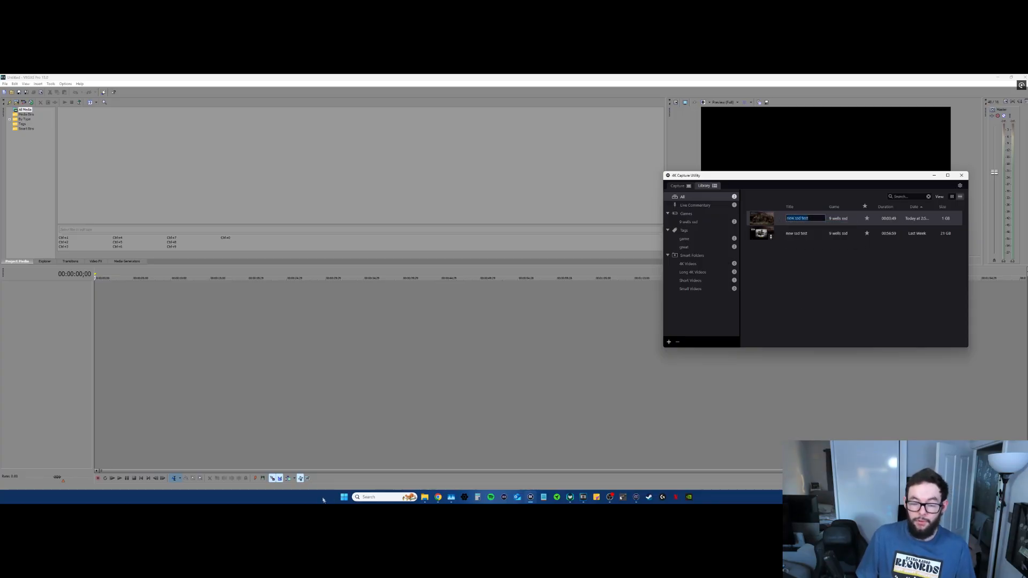
click(424, 498)
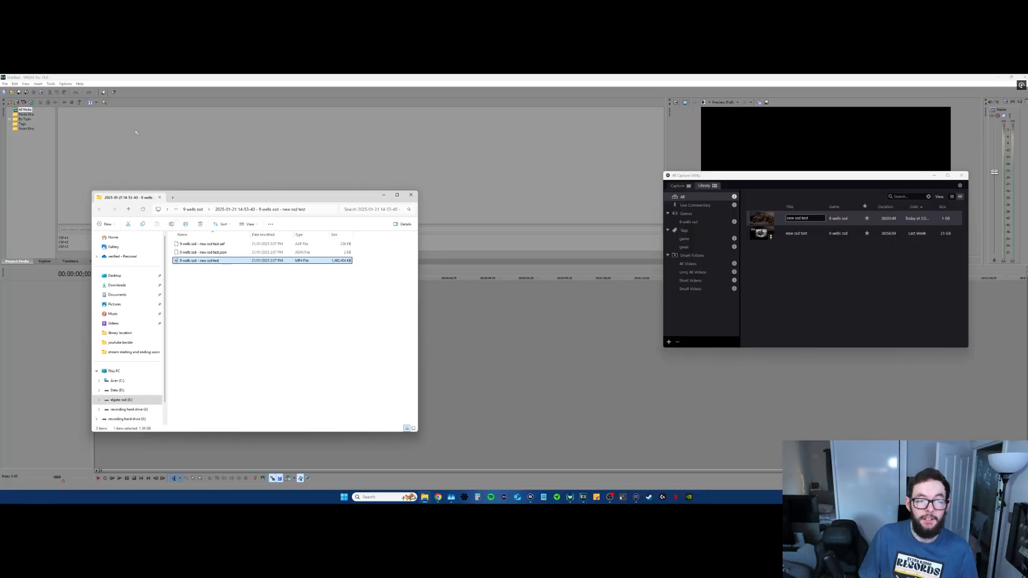
click(411, 195)
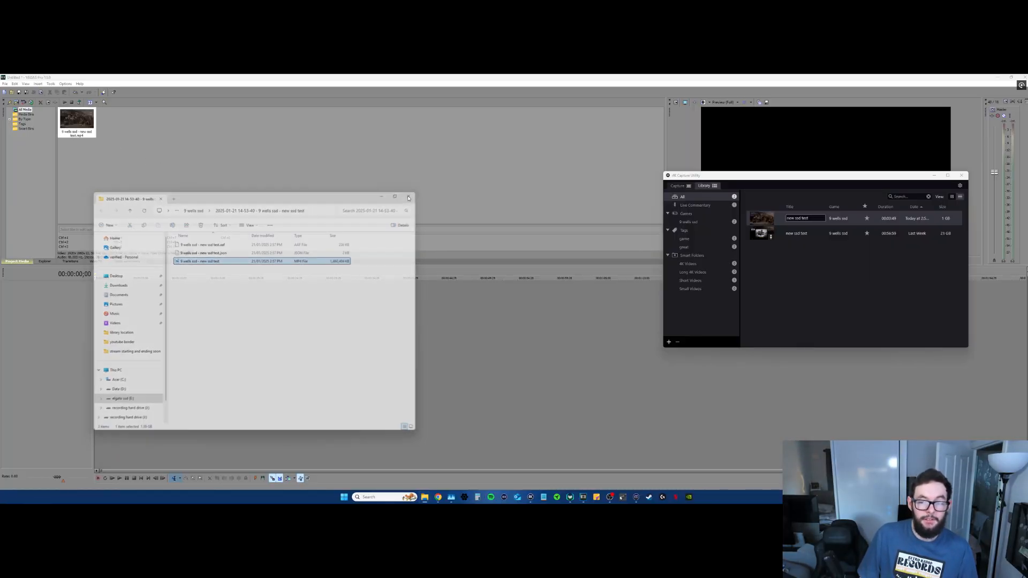
click(688, 186)
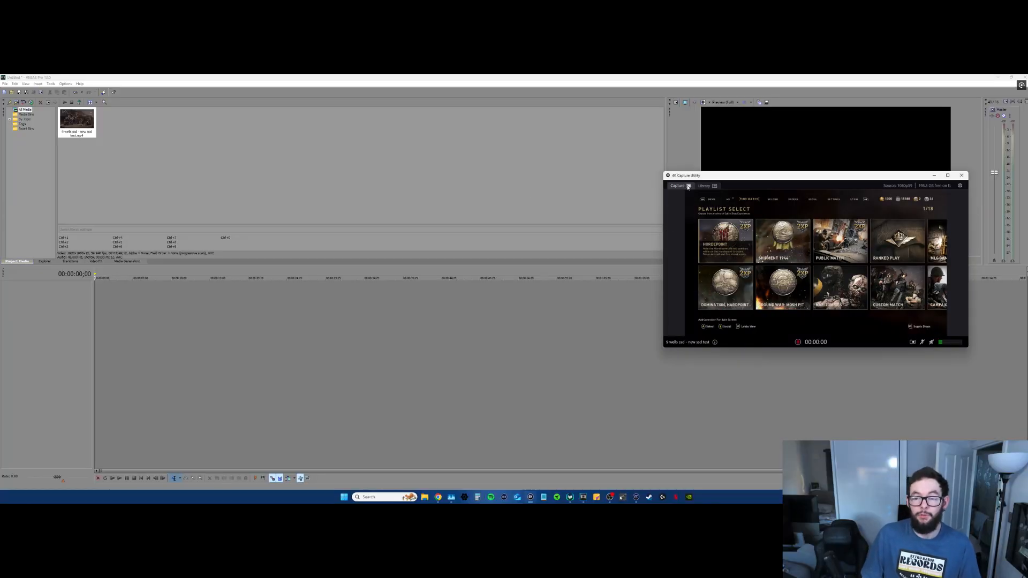
- Switch to OBS, open its recordings folder, import the latest camera recording into the VEGAS Pro project media, and close the extra windows
click(610, 497)
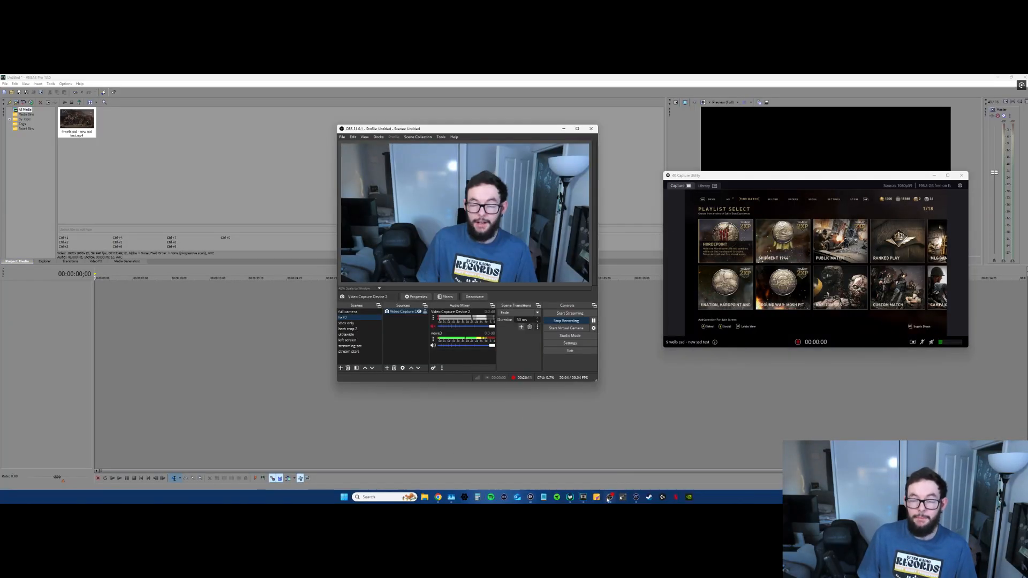
click(342, 137)
click(354, 144)
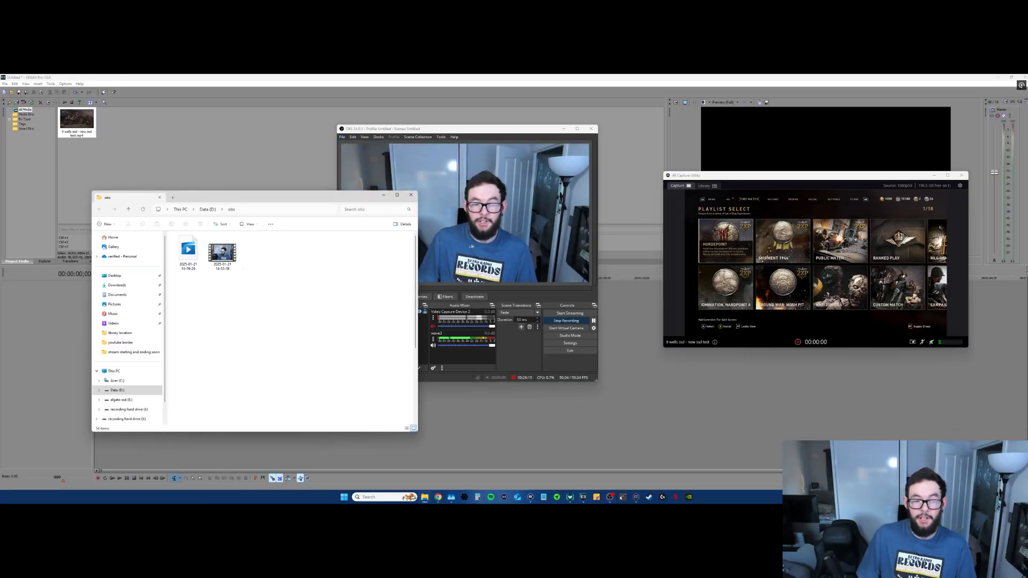
click(222, 252)
drag(186, 182, 116, 122)
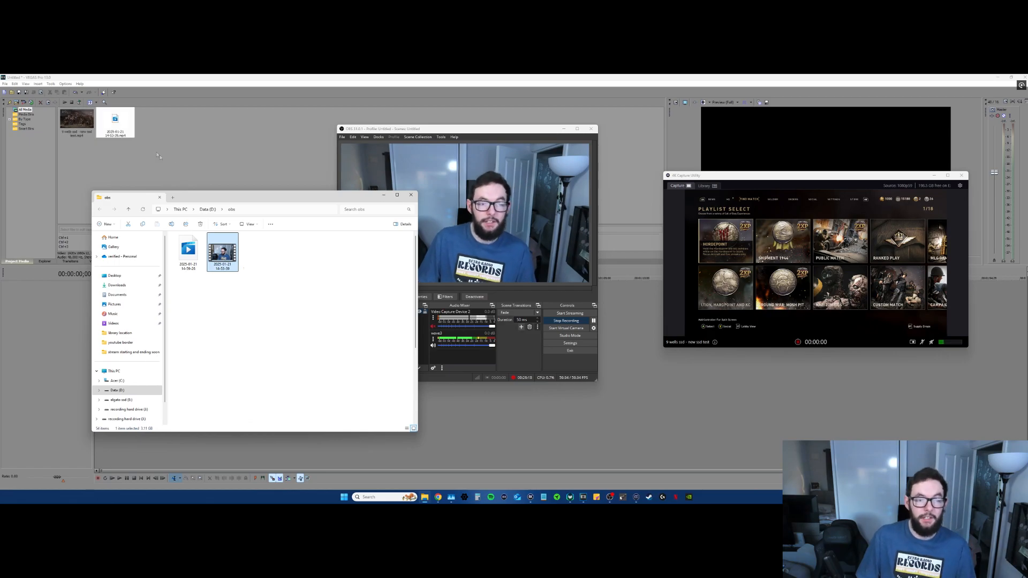
click(411, 195)
click(648, 133)
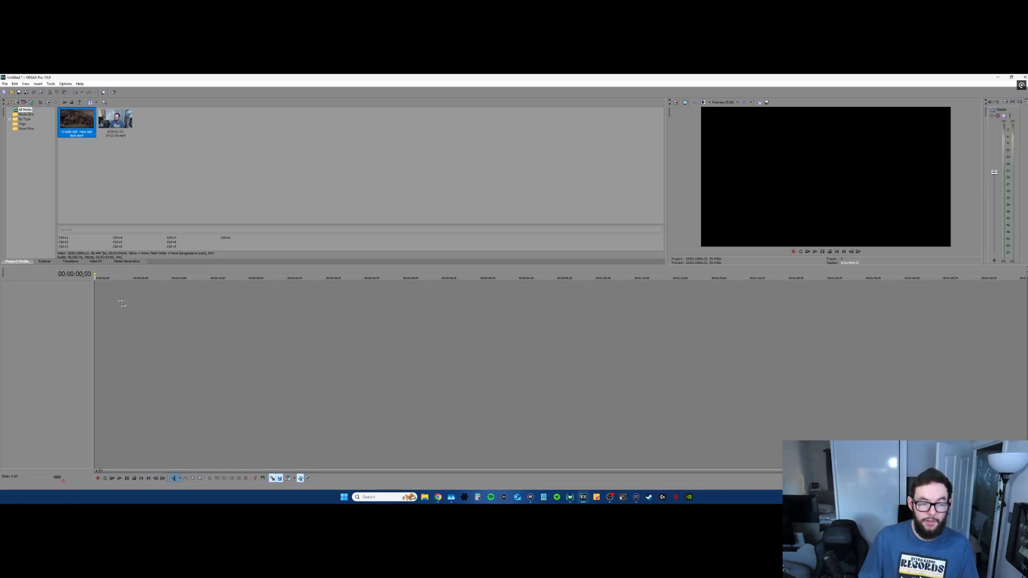
- Place the gameplay and camera recordings on separate tracks at the timeline start, with the camera's video and audio tracks above the gameplay tracks
drag(82, 303, 96, 303)
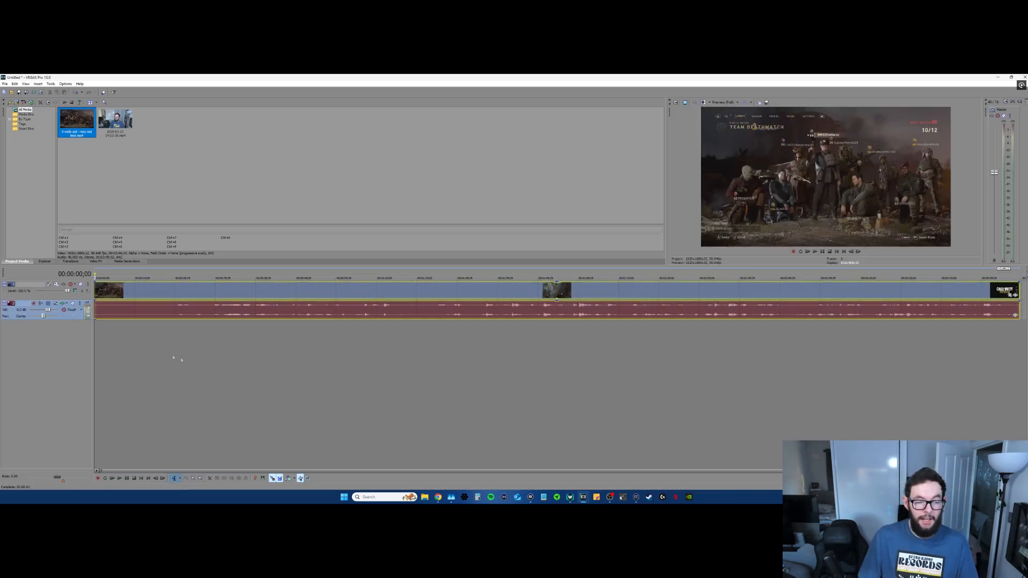
click(405, 374)
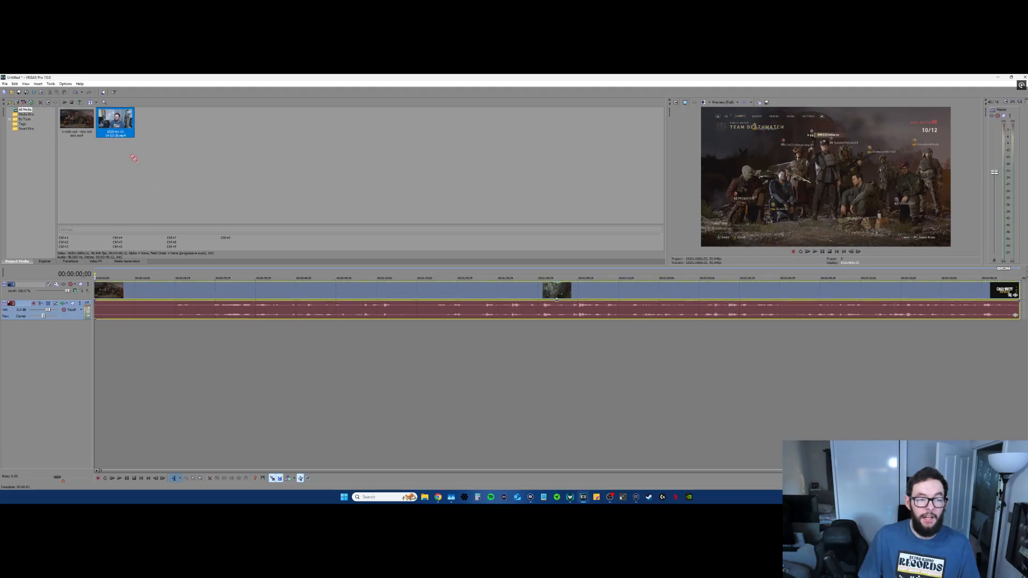
drag(74, 353, 105, 368)
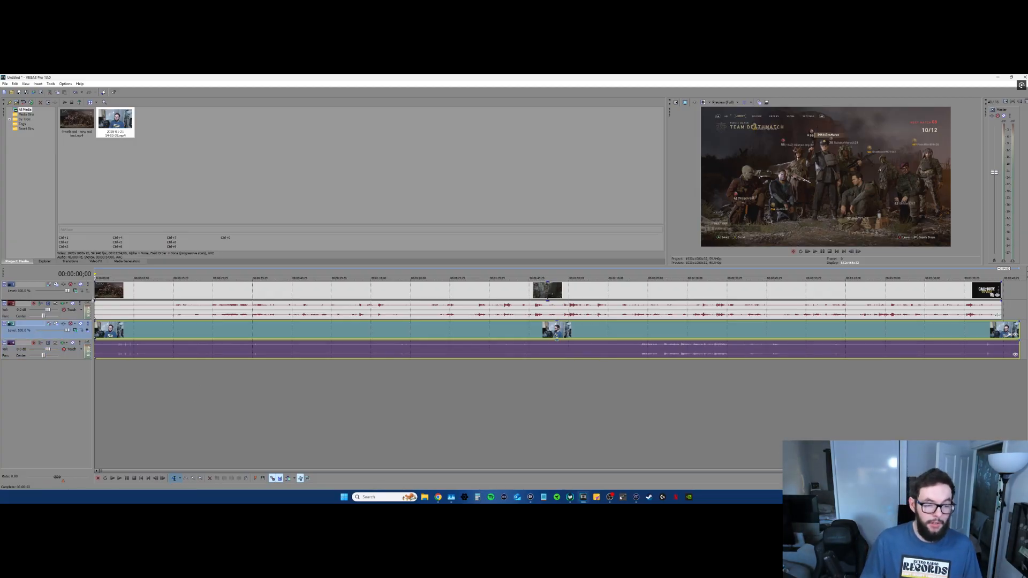
drag(78, 332, 86, 290)
drag(79, 358, 81, 311)
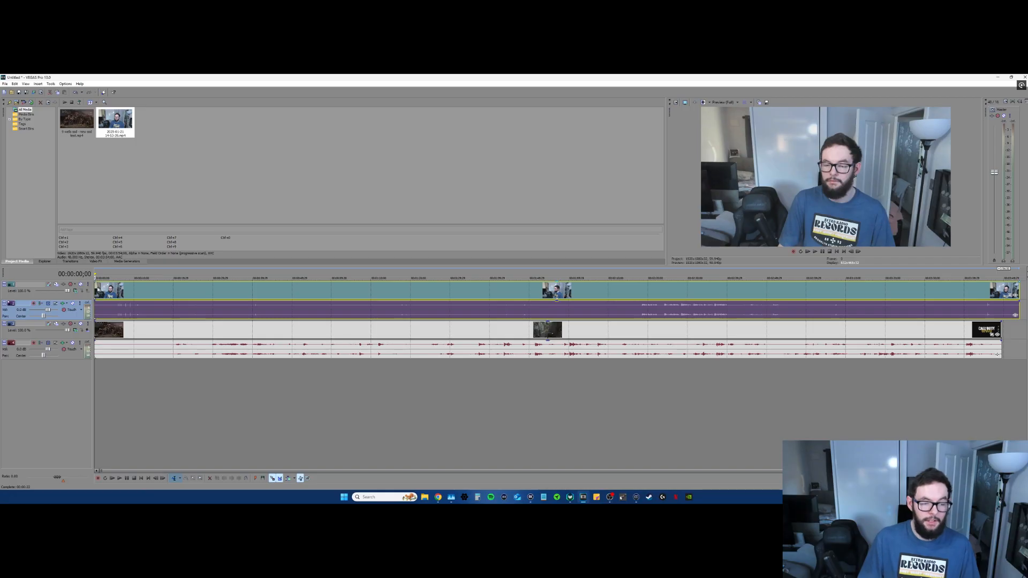
- Try the saved small-webcam preset on the camera clip in Event Pan/Crop, and restore the default frame
click(95, 287)
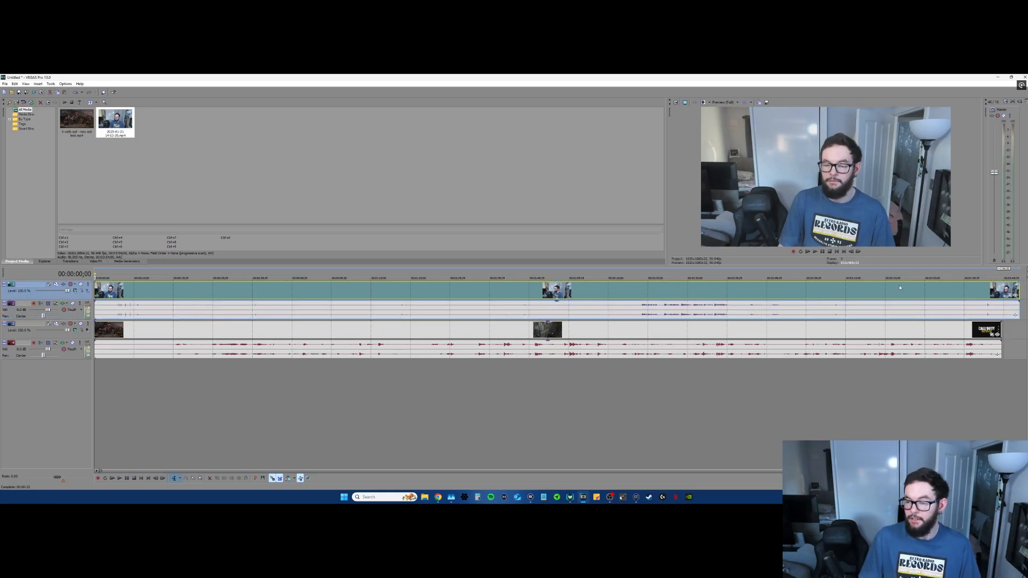
click(1010, 297)
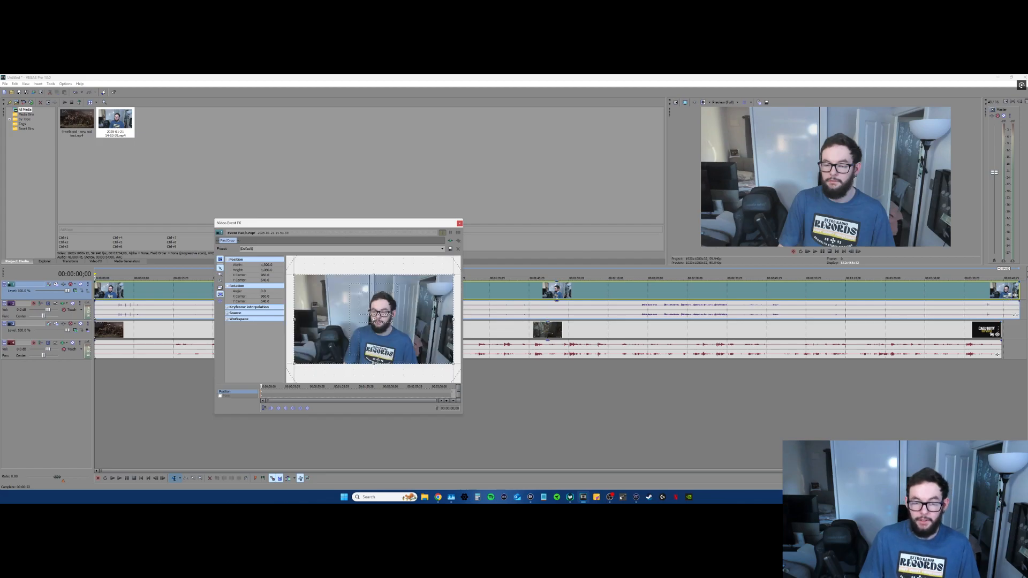
scroll(374, 319, down, 2)
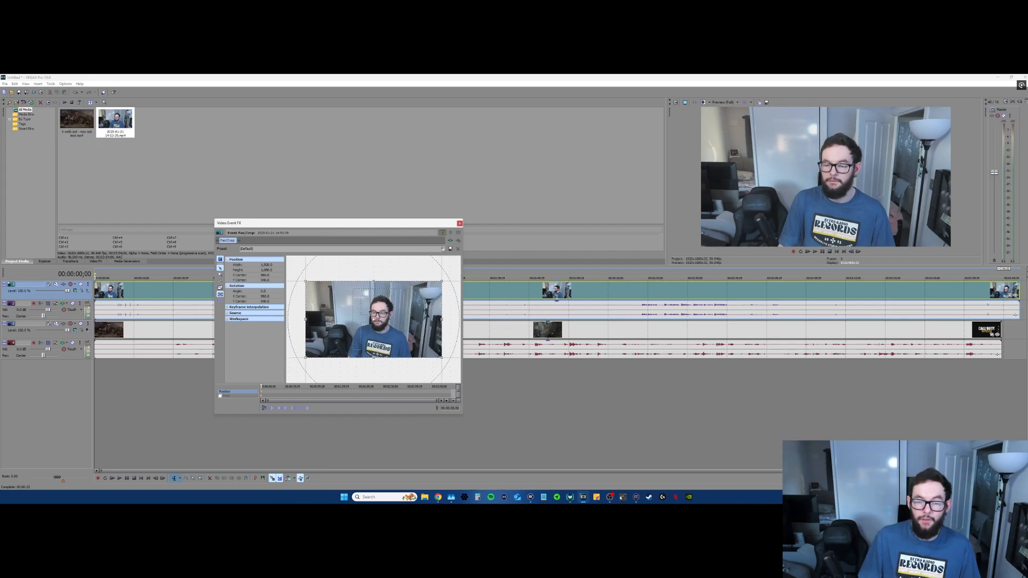
click(442, 249)
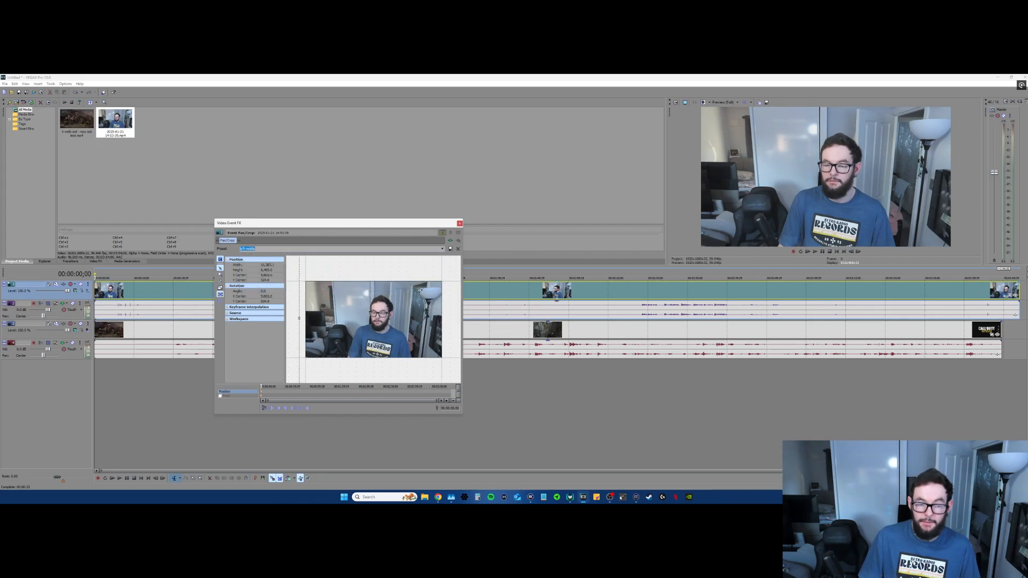
click(420, 291)
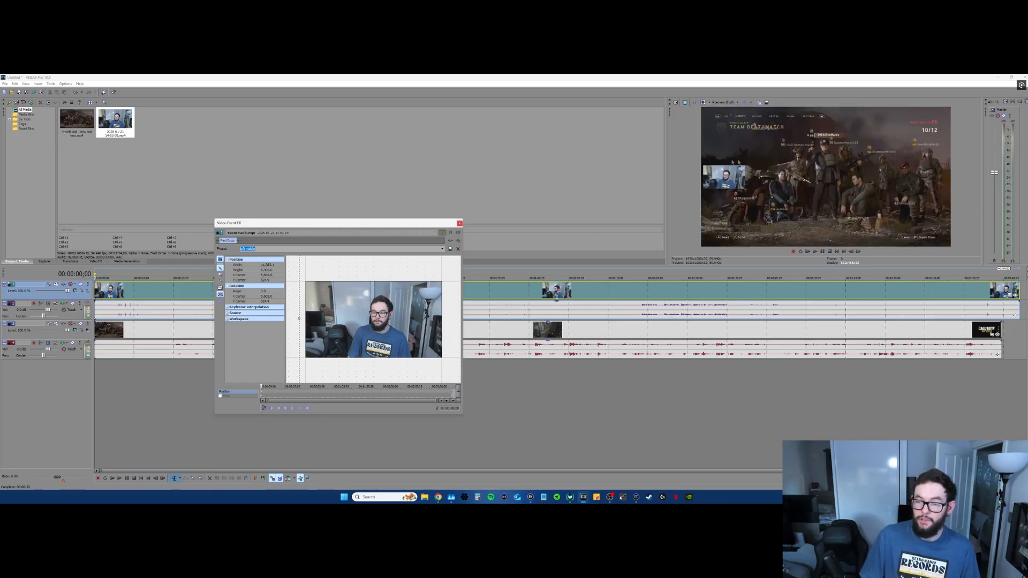
scroll(382, 311, down, 6)
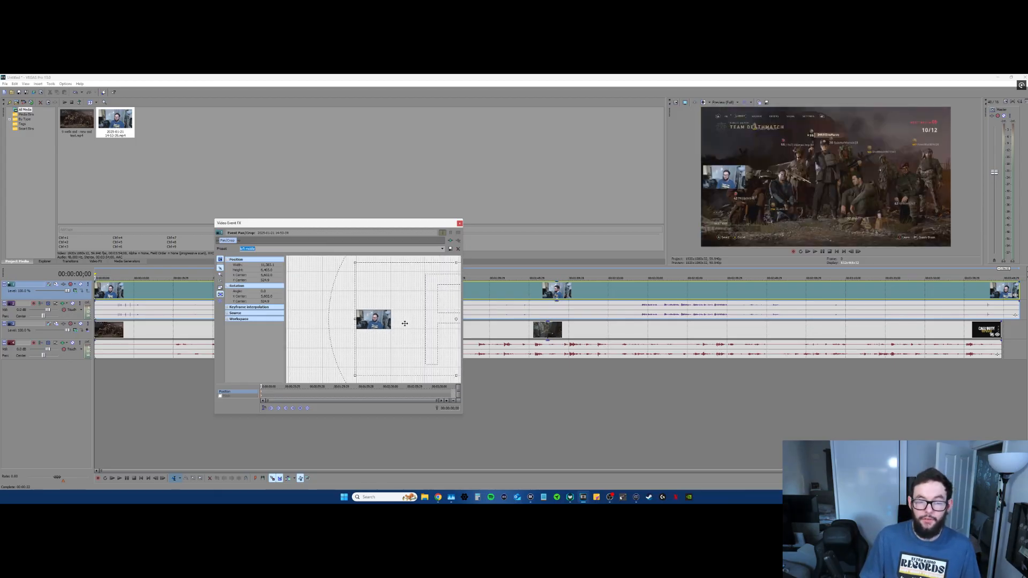
right_click(382, 311)
click(391, 316)
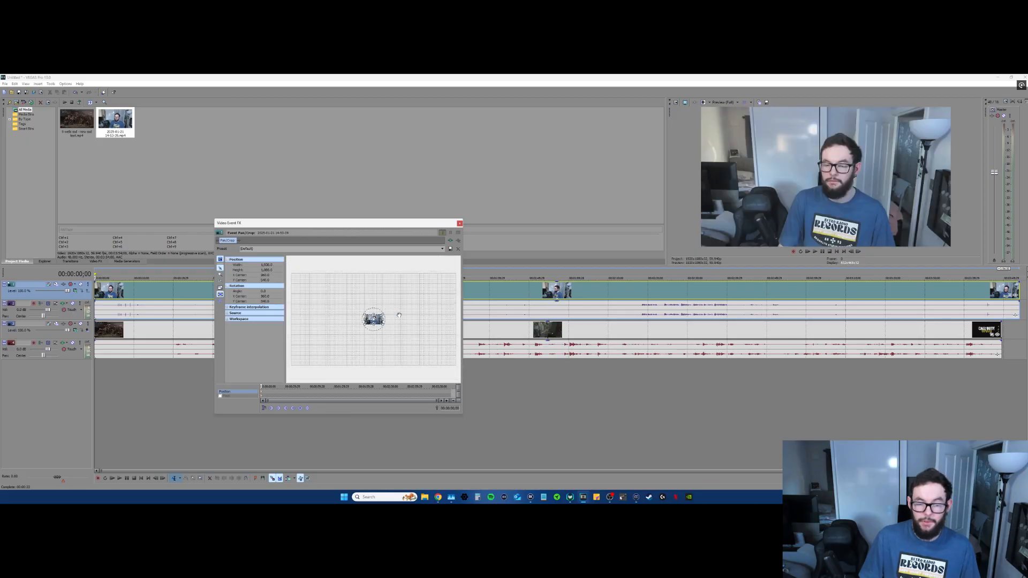
- Try enlarging and moving the Pan/Crop frame freehand so the camera picture shrinks toward the lower left of the gameplay
scroll(398, 317, up, 1)
drag(391, 310, 413, 321)
drag(408, 307, 414, 310)
- Apply the saved preset that shrinks the camera picture to the gameplay's left edge, and close Event Pan/Crop
click(443, 249)
click(428, 290)
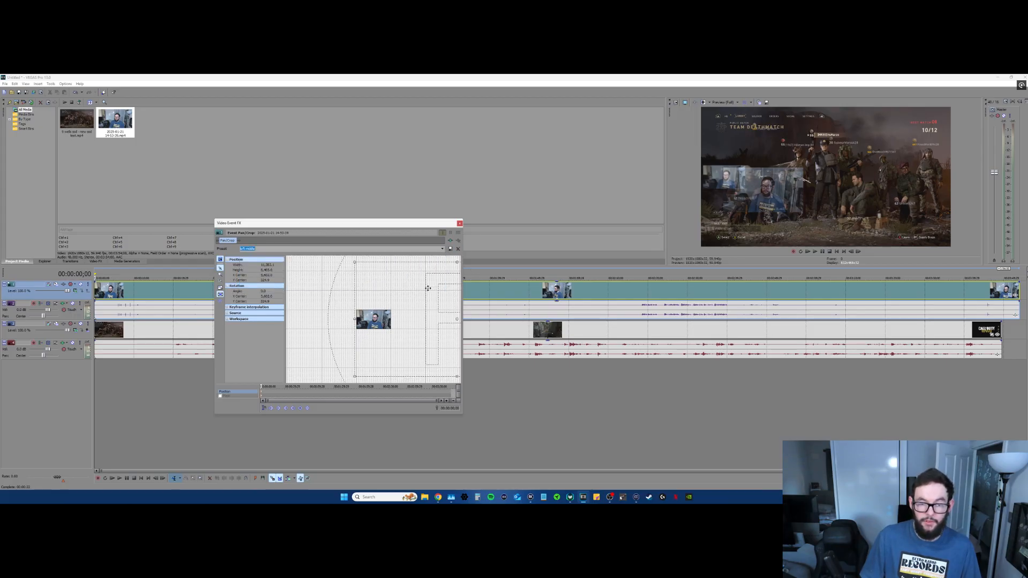
click(459, 224)
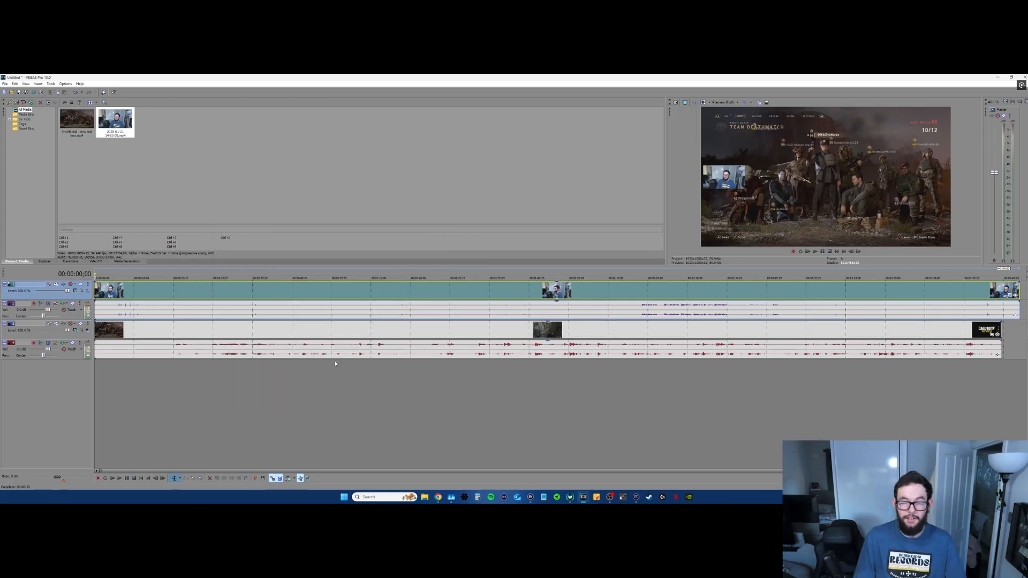
- Play the timeline from 00:00:06;00 to compare the camera and gameplay sync, and try the gameplay audio track's mute
scroll(289, 383, up, 5)
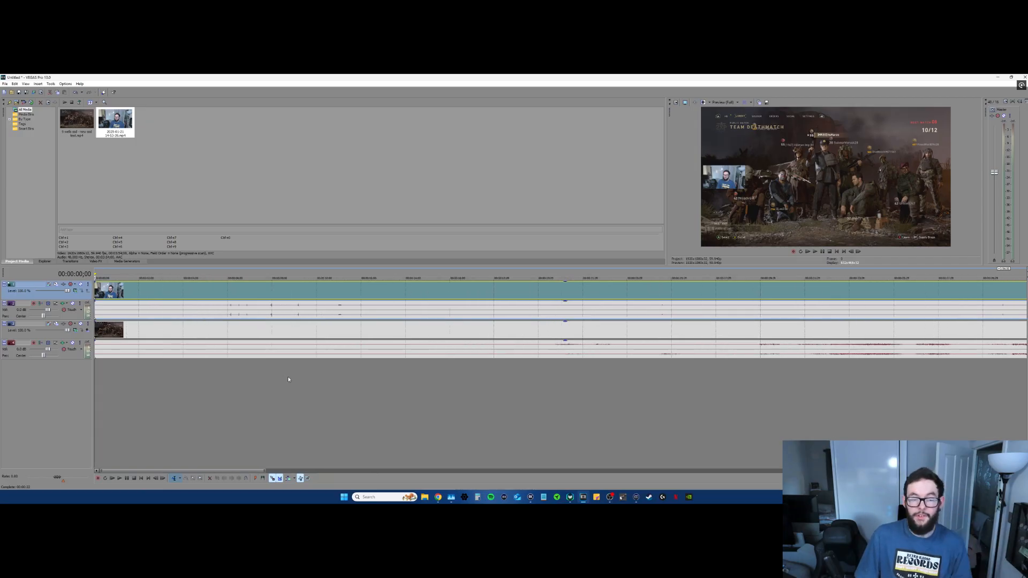
click(229, 380)
scroll(427, 321, up, 3)
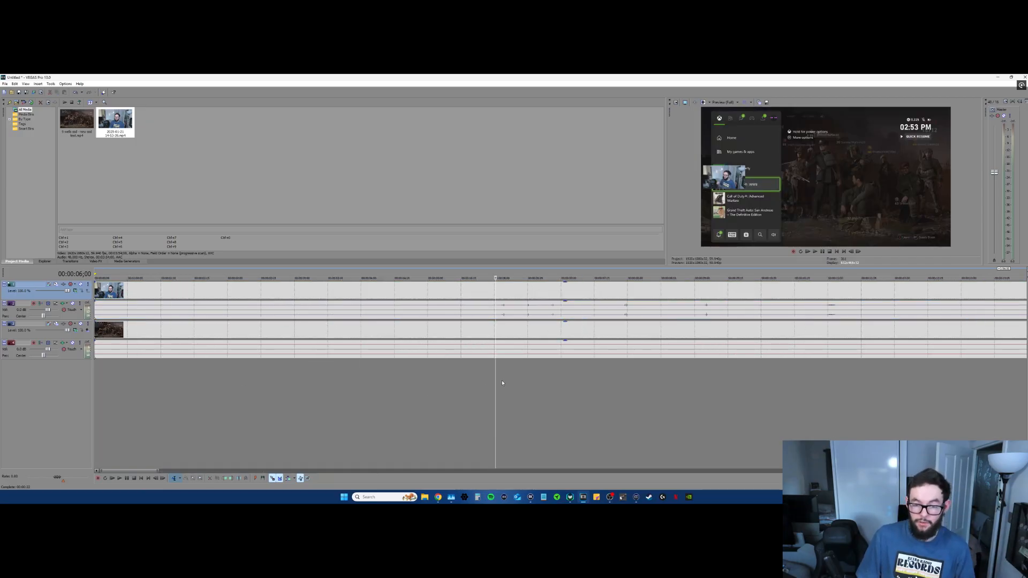
click(73, 343)
key(space)
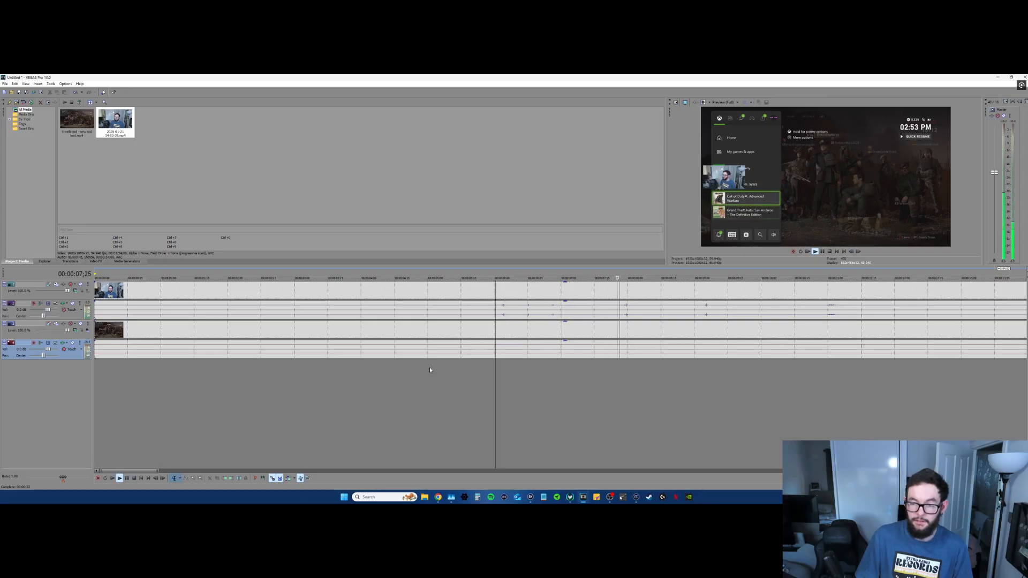
key(space)
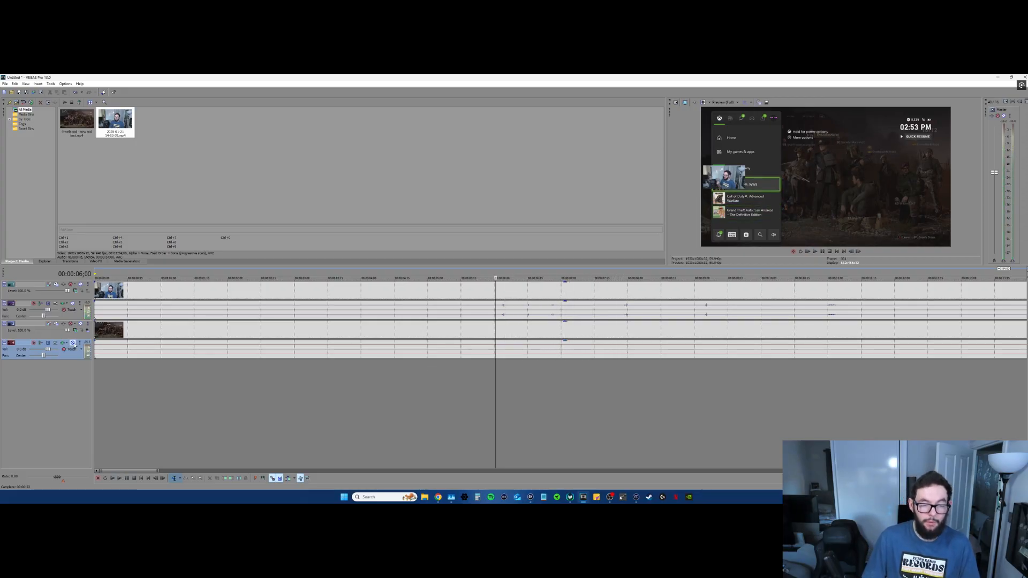
click(73, 343)
click(73, 343)
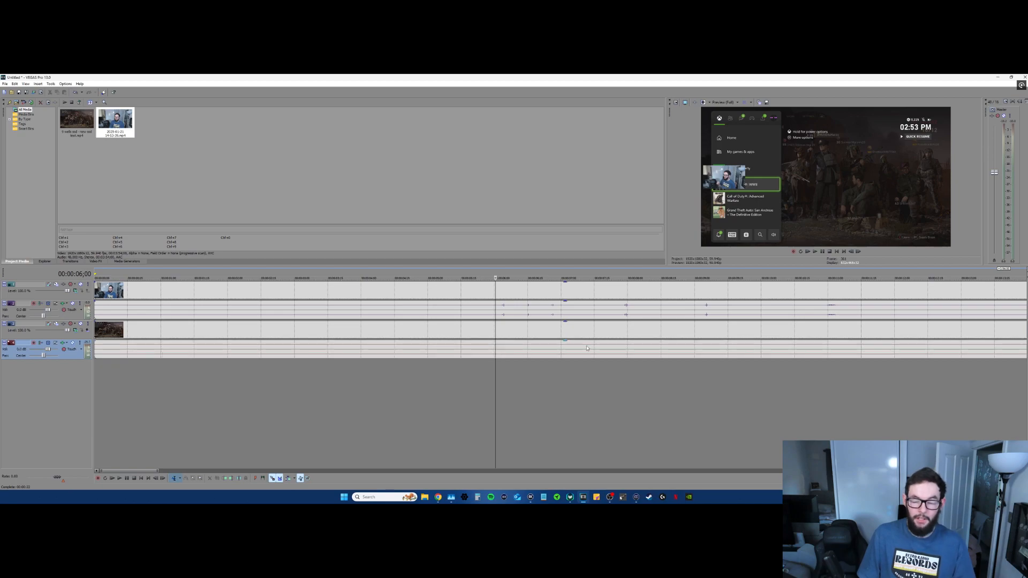
- Shift the gameplay clip later on the timeline to line its menu movement up with the controller sounds in the camera audio
click(505, 372)
scroll(503, 369, up, 3)
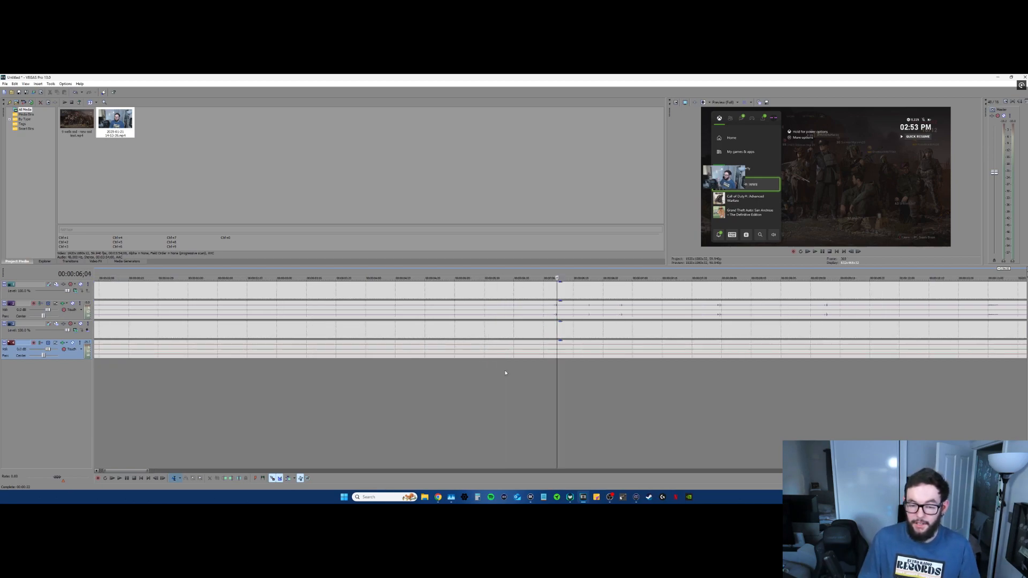
click(436, 370)
click(426, 376)
scroll(425, 377, down, 4)
drag(304, 278, 367, 332)
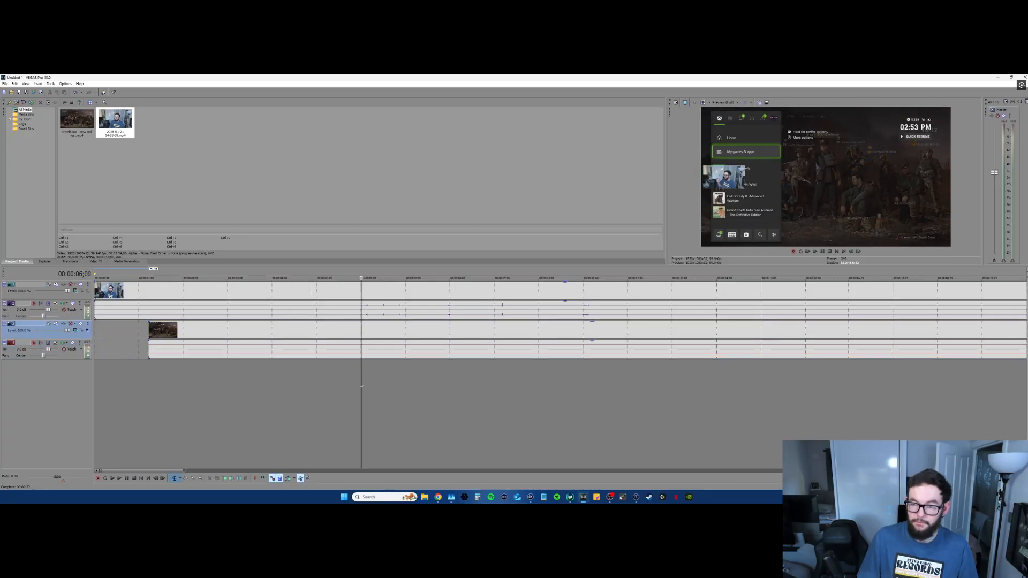
click(397, 384)
scroll(397, 384, up, 3)
drag(522, 333, 652, 335)
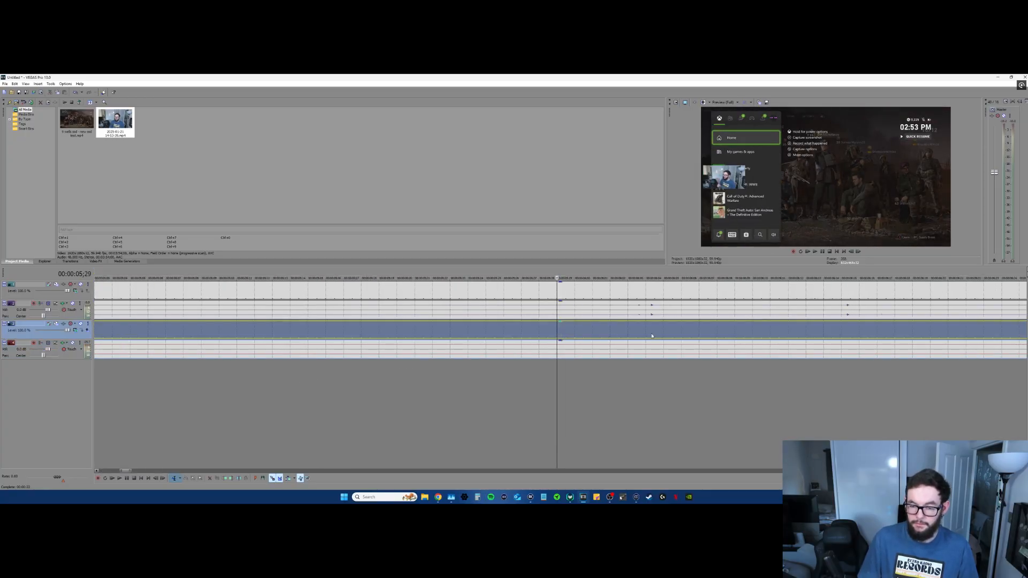
- Play the aligned clips from 00:00:06;01 to check that the camera audio and gameplay are in sync
click(436, 381)
key(space)
click(449, 331)
click(420, 381)
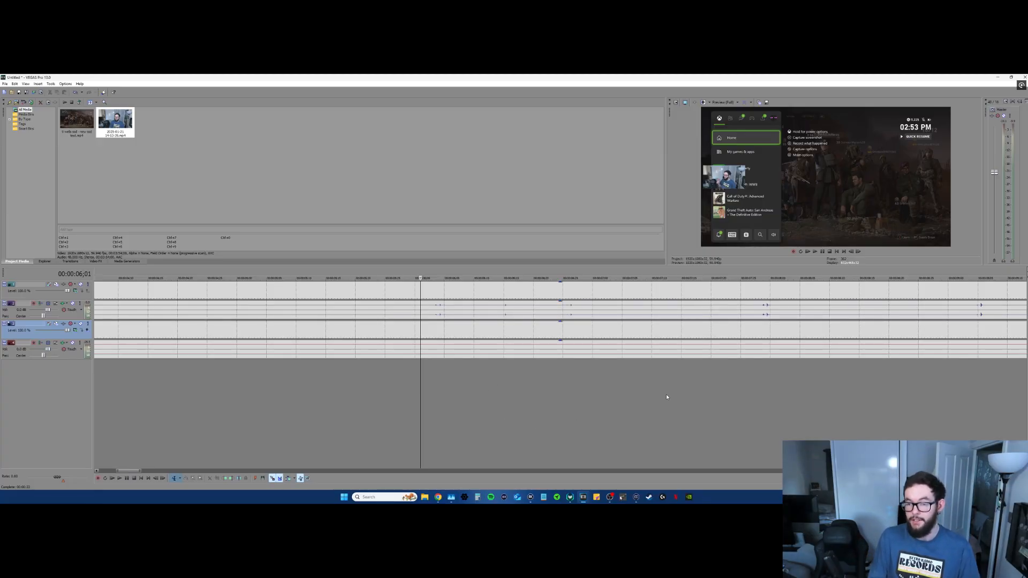
key(space)
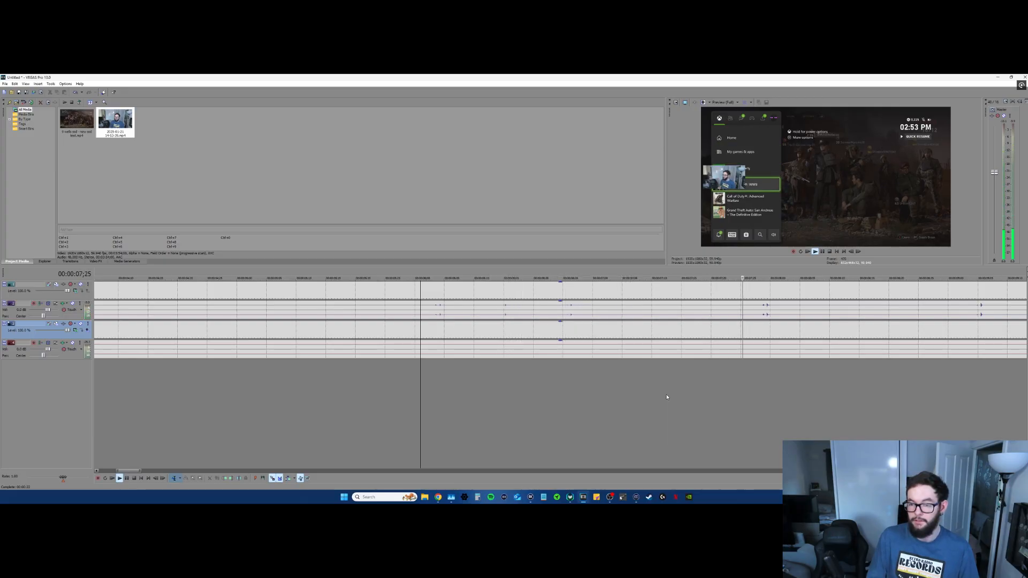
key(space)
scroll(667, 397, down, 10)
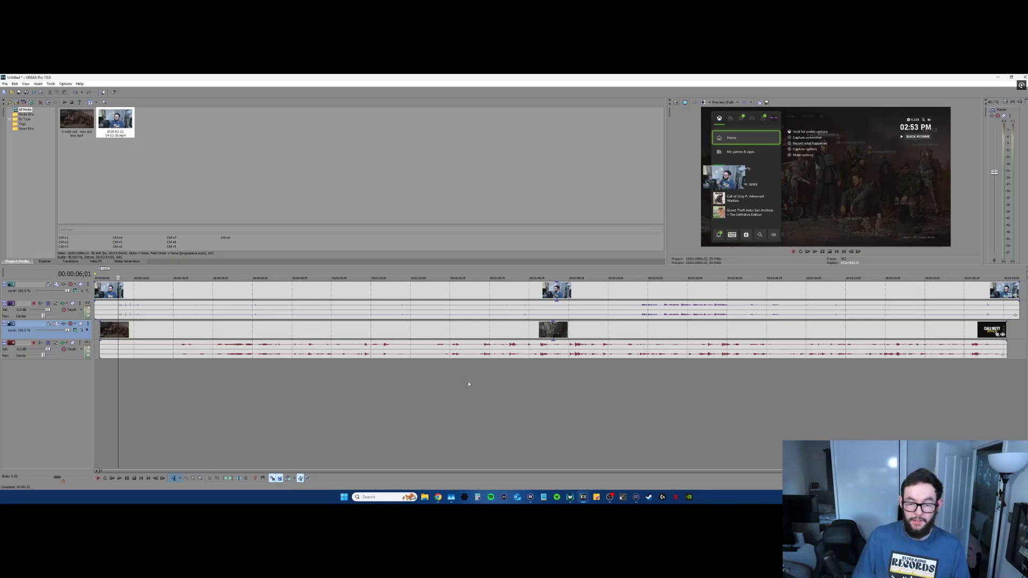
- Try selecting all camera and gameplay clips together and moving them later on the timeline as one group
drag(345, 290, 325, 272)
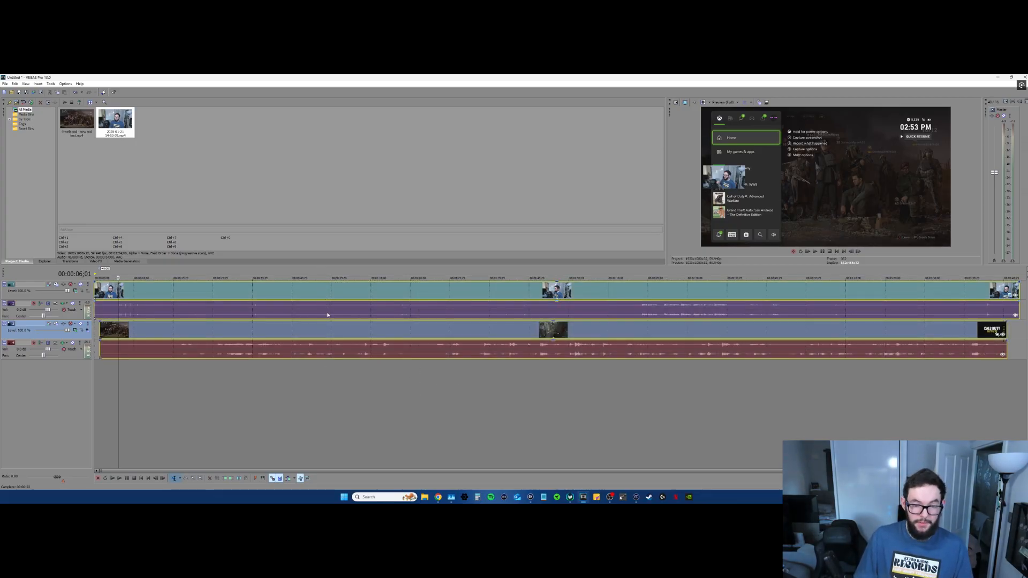
drag(245, 291, 276, 294)
key(d)
key(d)
drag(290, 368, 322, 292)
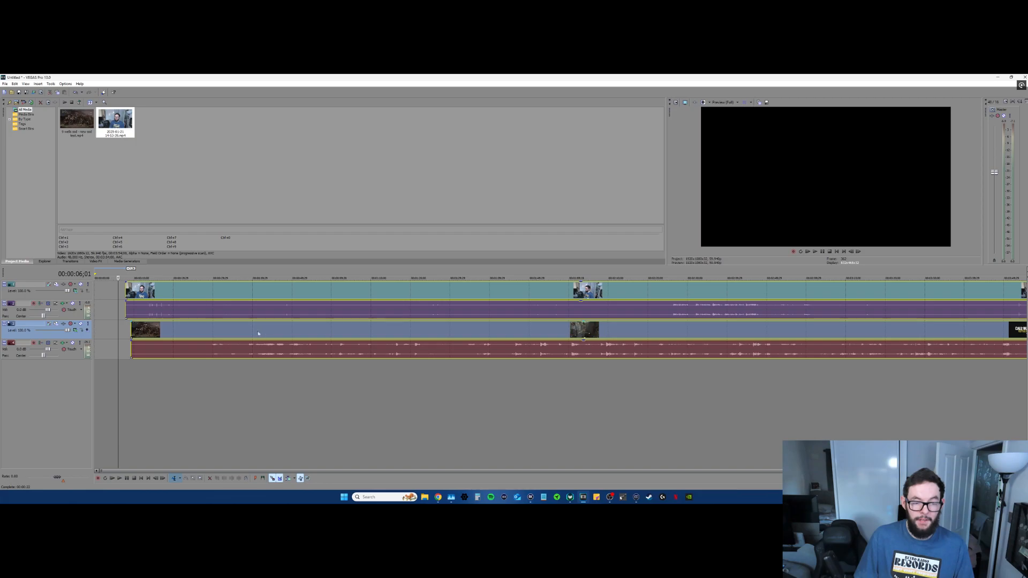
click(239, 376)
mouse_move(221, 333)
mouse_down()
mouse_move(250, 335)
mouse_move(206, 330)
mouse_move(361, 334)
mouse_move(179, 325)
mouse_move(221, 328)
mouse_up()
- Undo the group moves, select every clip on the timeline, and try moving them together again
key(ctrl+z)
key(ctrl+z)
key(ctrl+a)
drag(223, 328, 225, 296)
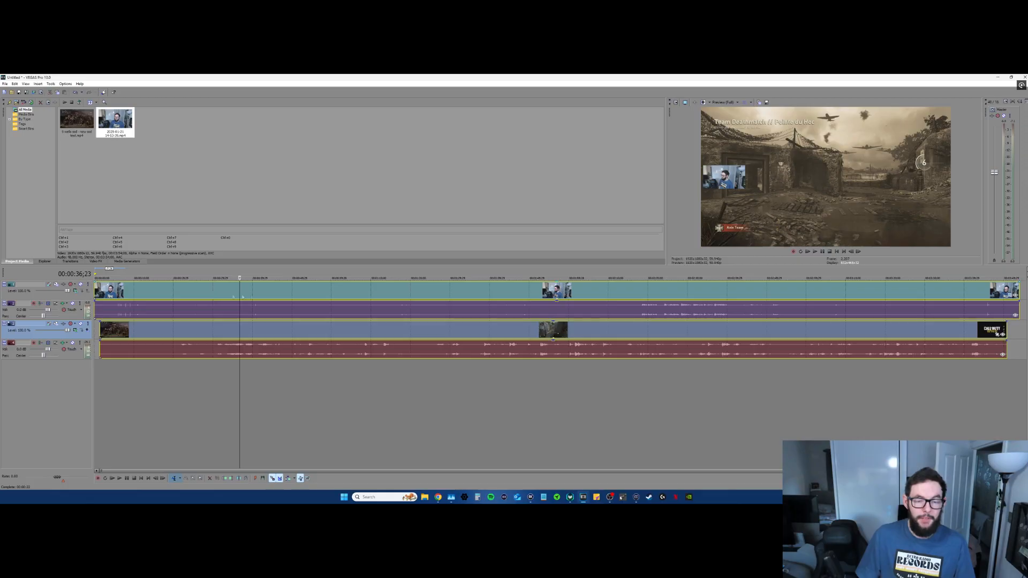
- Locate the start of the spoken commentary in the camera audio and place the playhead just before it at 00:02:18;17
click(177, 380)
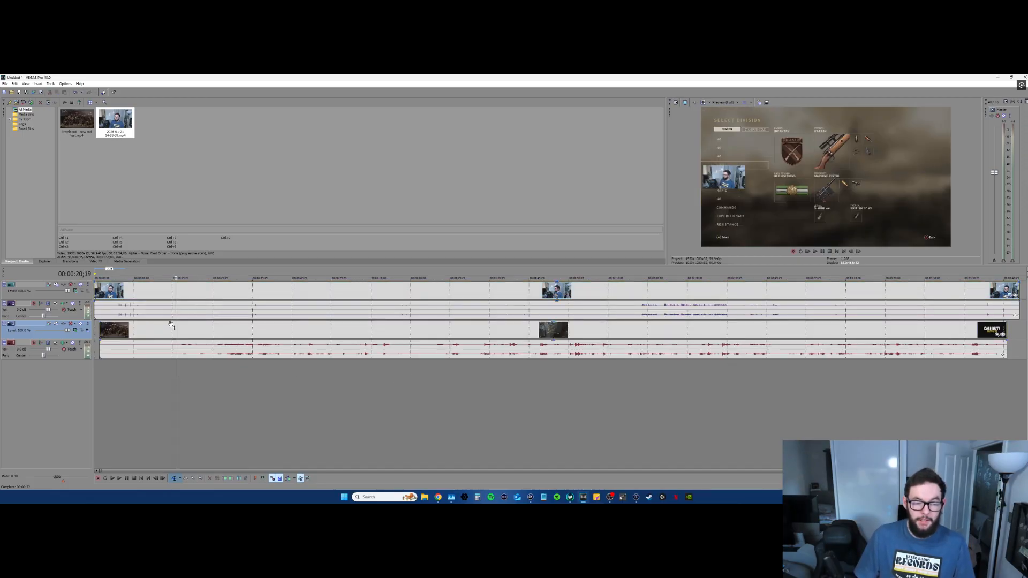
drag(175, 327, 642, 357)
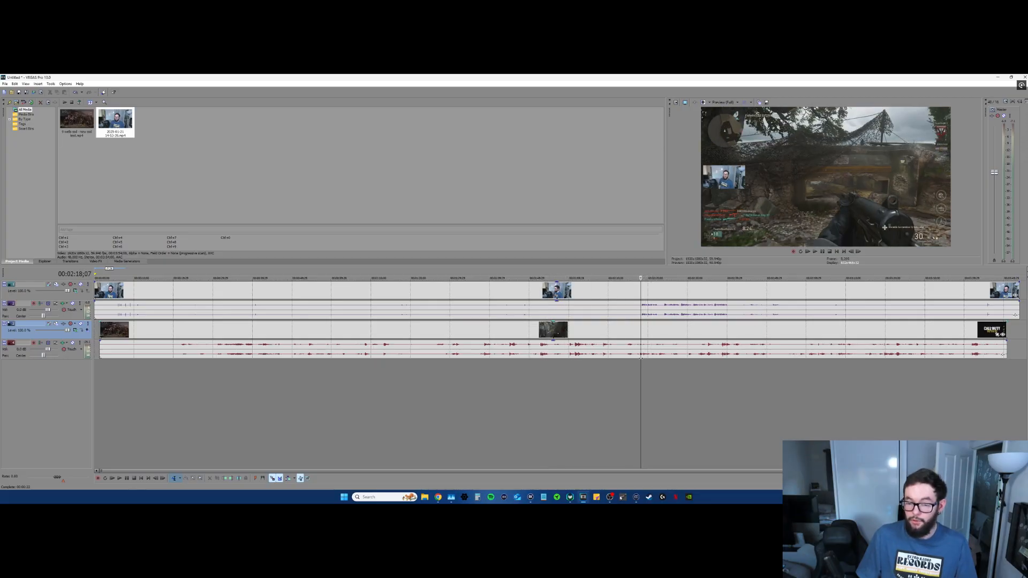
scroll(650, 361, up, 6)
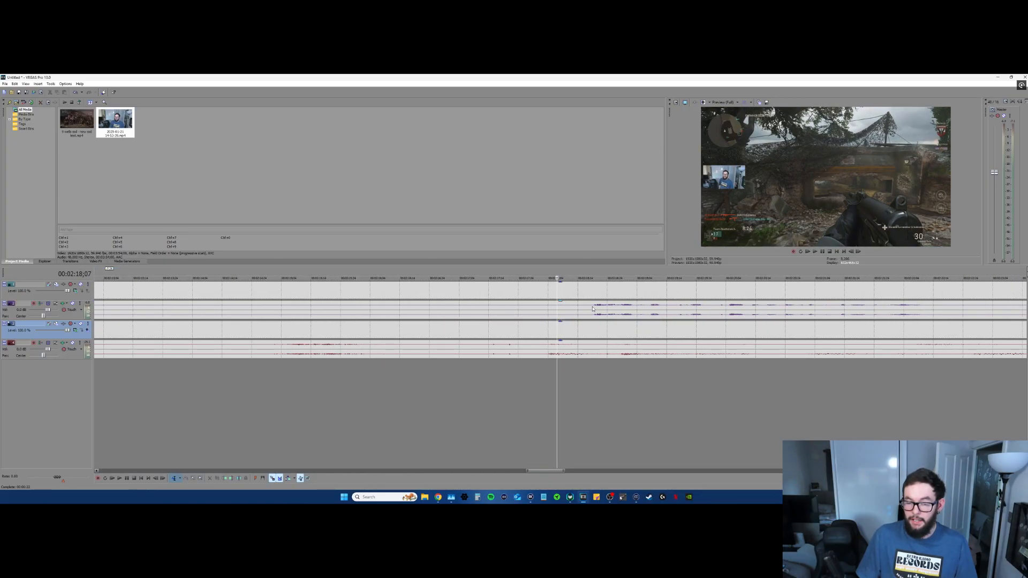
click(593, 309)
scroll(593, 309, up, 2)
scroll(592, 307, up, 2)
click(548, 369)
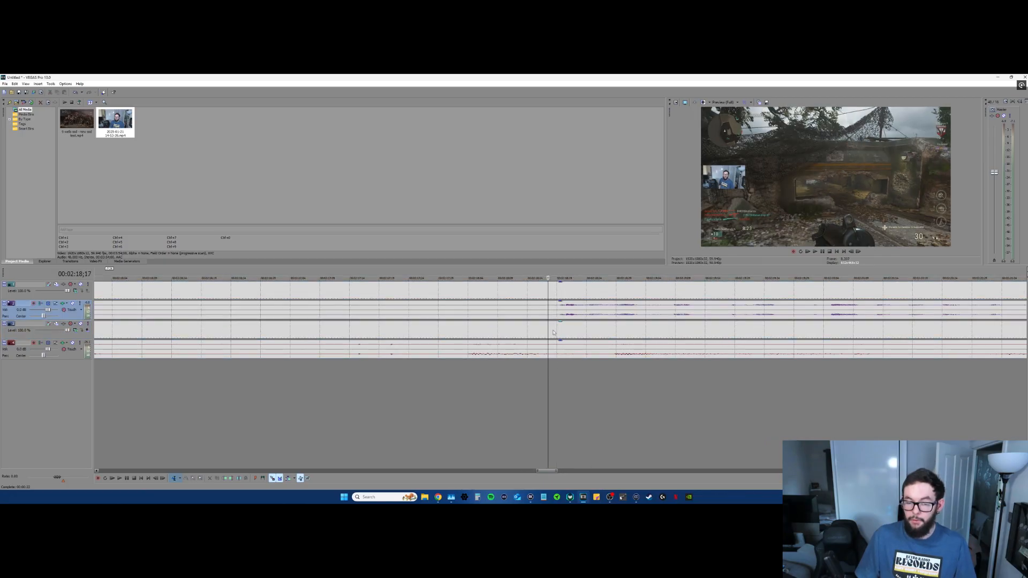
- Split all camera and gameplay clips at 00:02:18;19 and delete the footage before the cut
click(557, 308)
key(s)
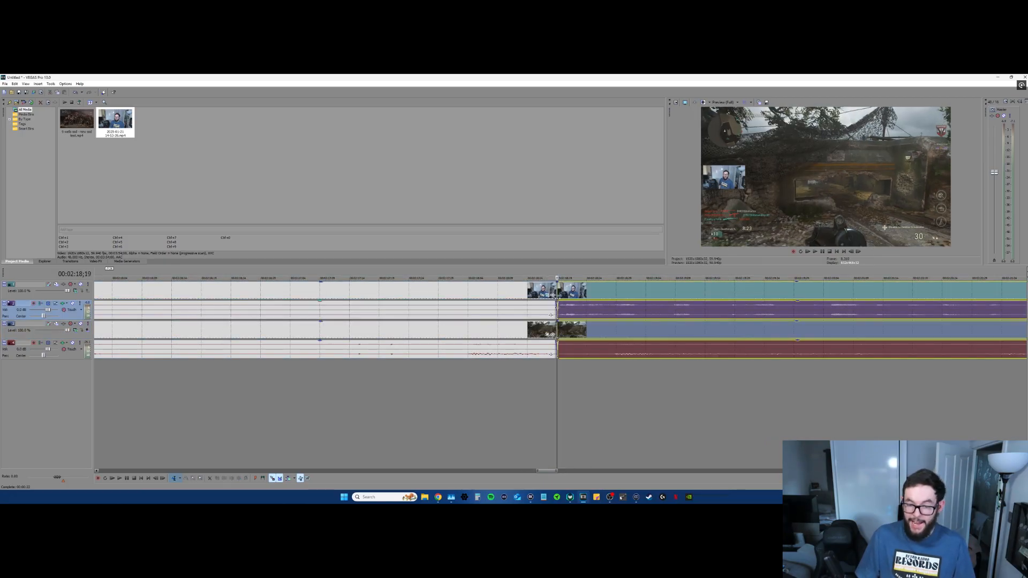
scroll(517, 332, down, 5)
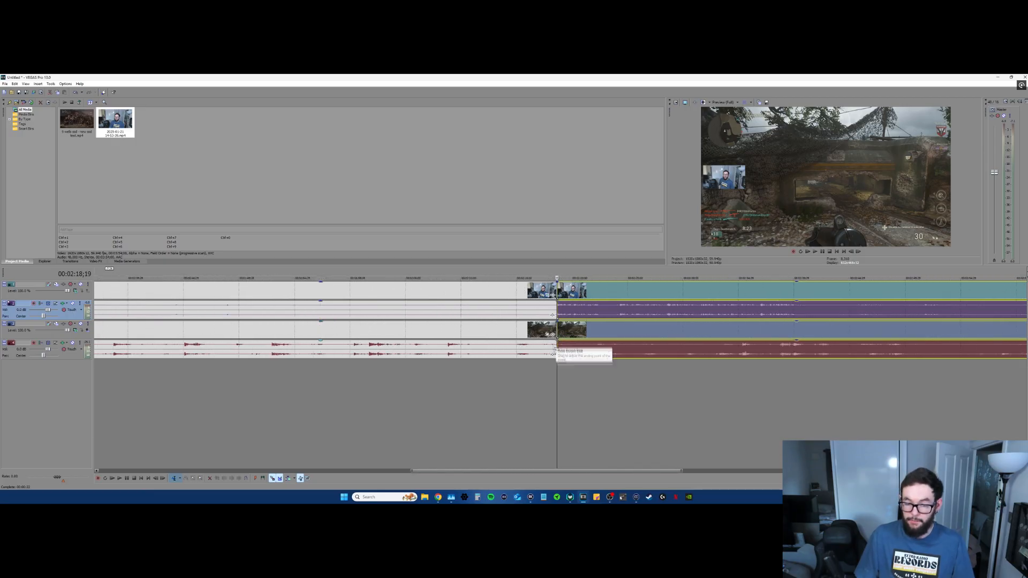
click(460, 293)
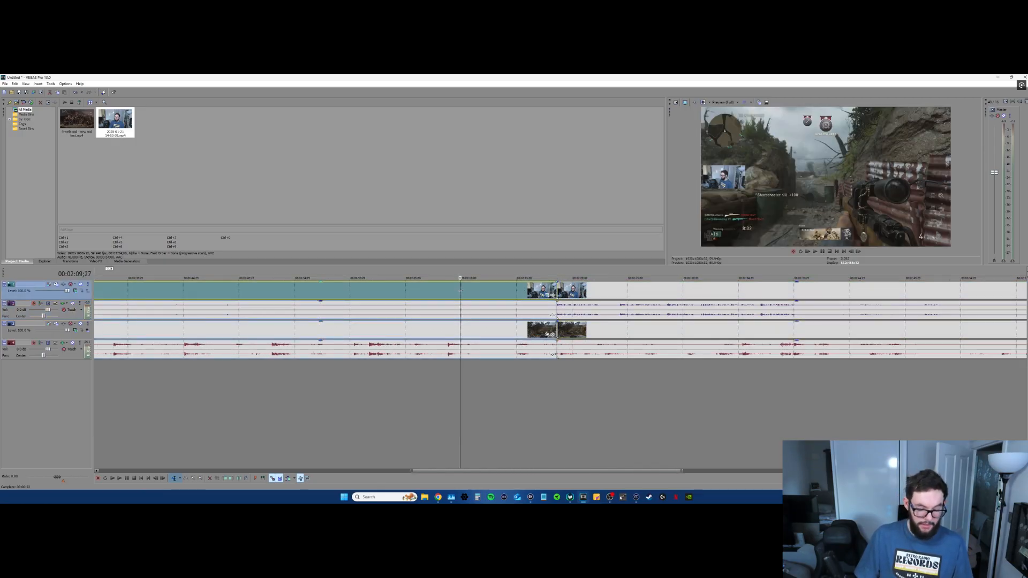
key(Delete)
- Move the remaining camera and gameplay clips to the start of the timeline and play the opening
scroll(466, 293, down, 3)
drag(594, 292, 134, 292)
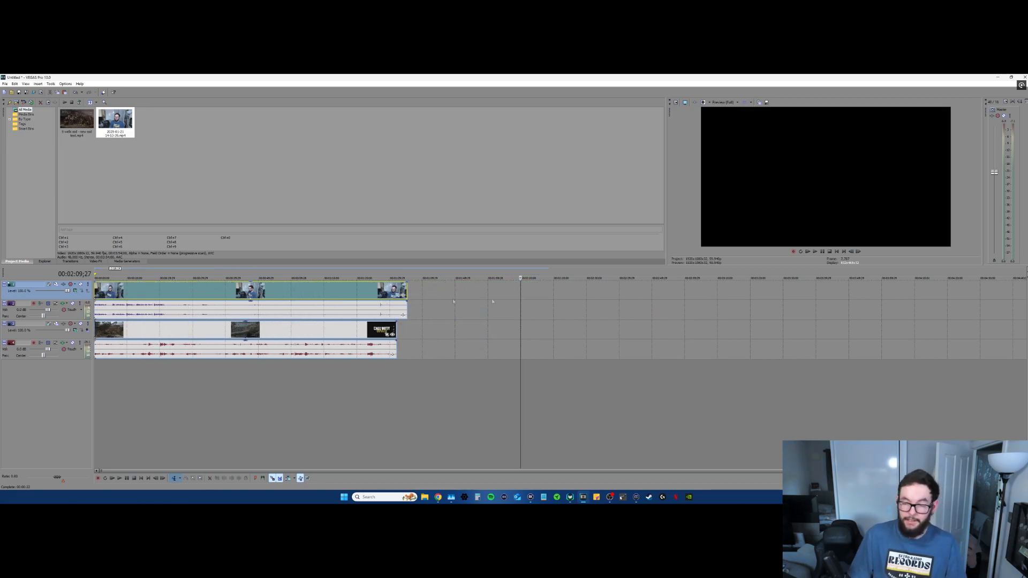
click(808, 252)
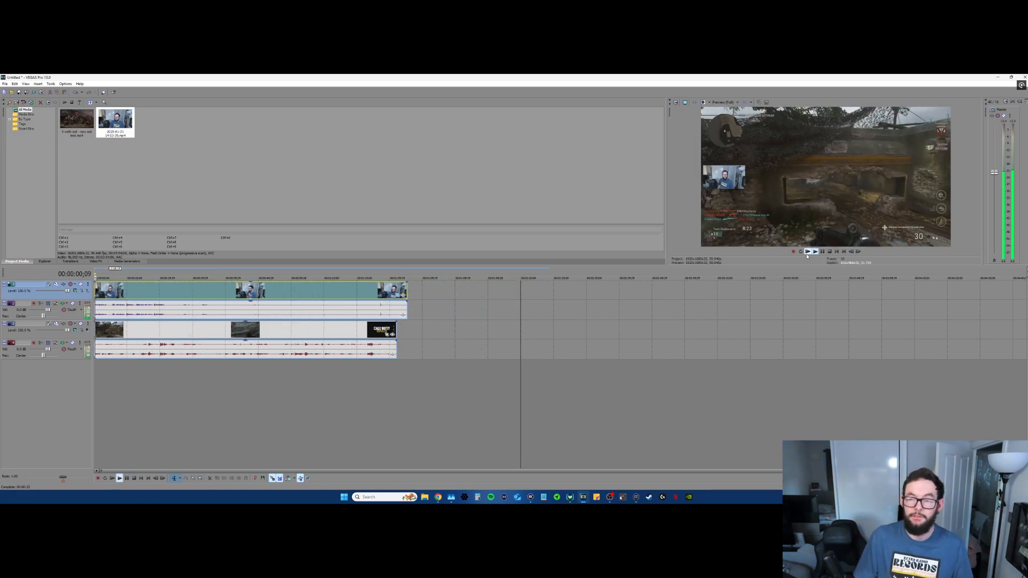
click(823, 252)
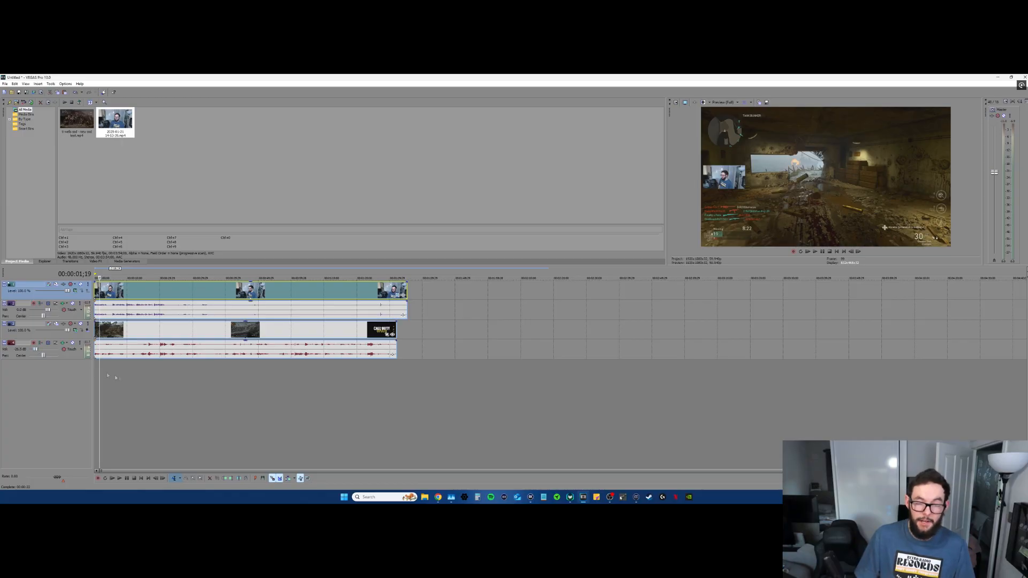
- Cut the section from 00:00:03;24 to 00:00:05;17 out of all tracks and close the gap
key(space)
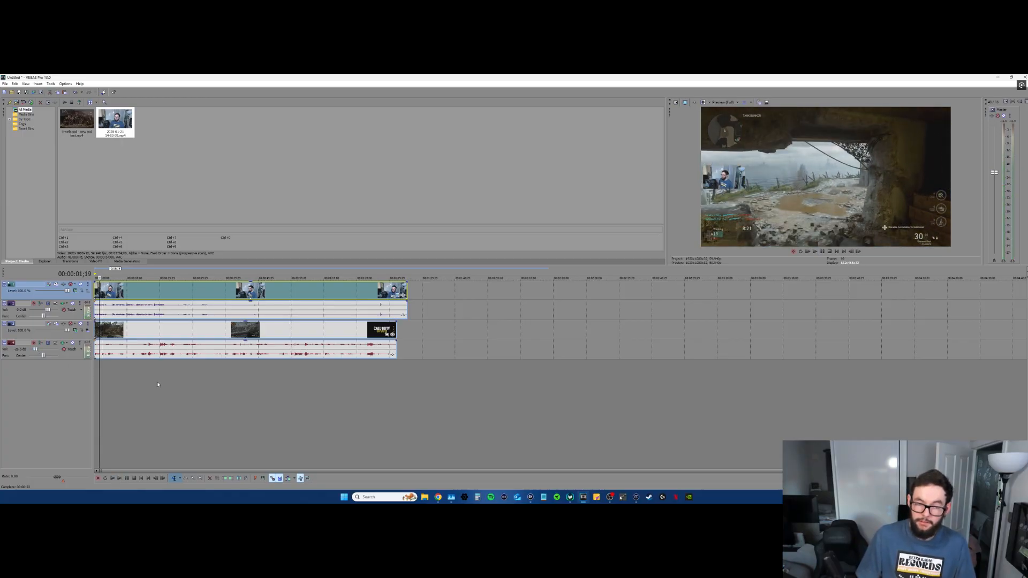
scroll(249, 375, up, 4)
scroll(309, 347, up, 2)
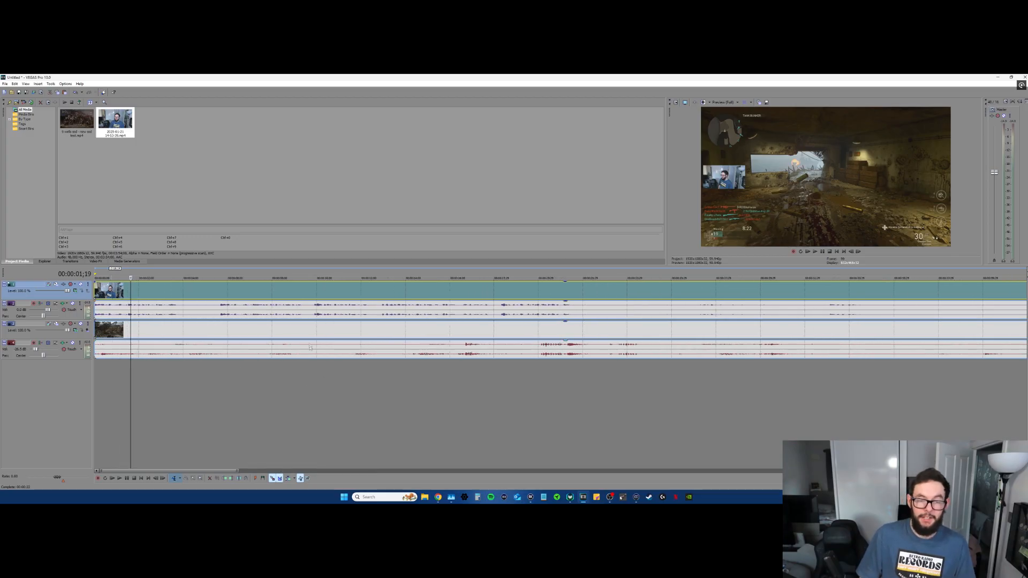
click(178, 310)
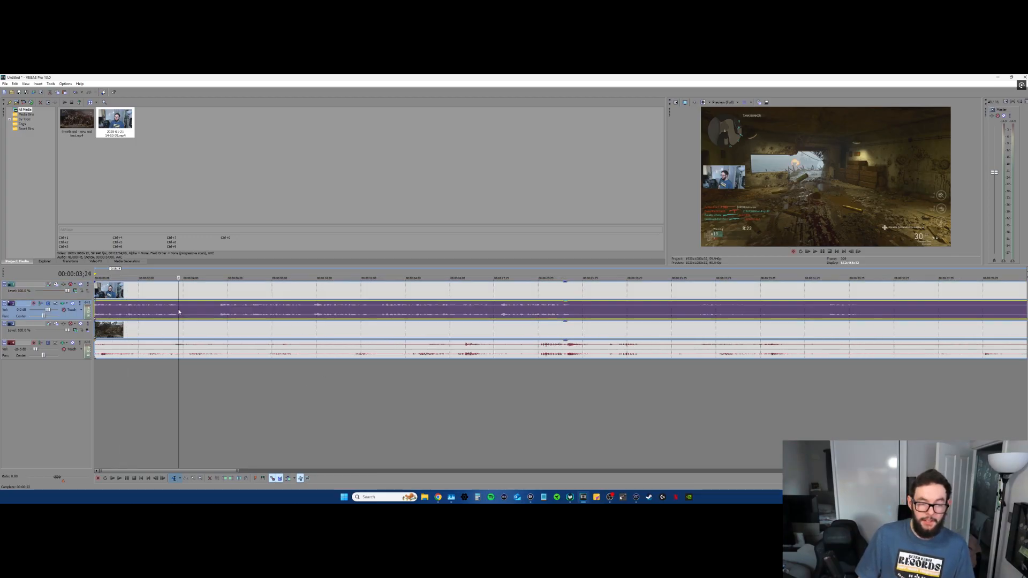
key(ctrl+a)
key(s)
click(218, 307)
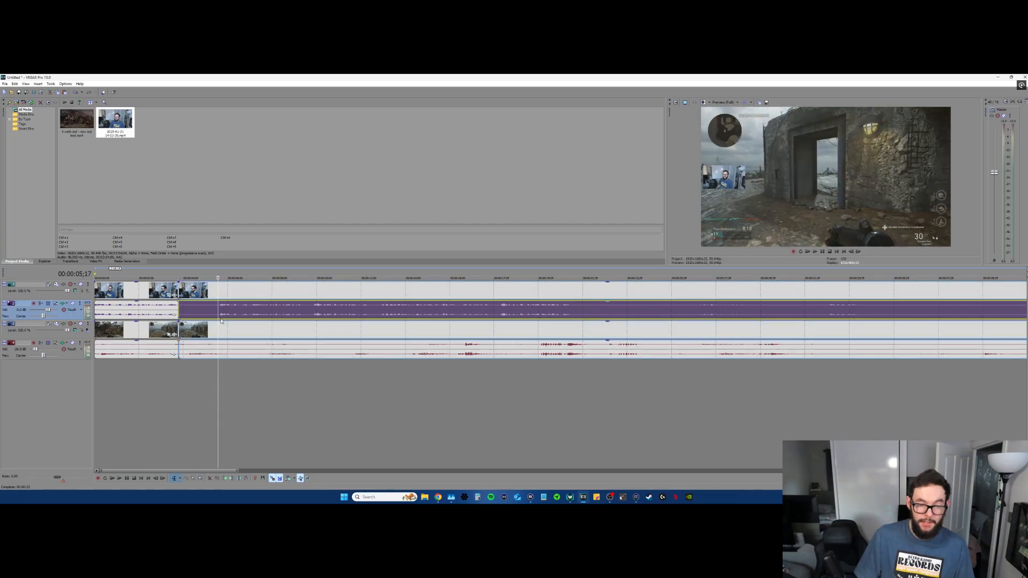
key(s)
click(197, 291)
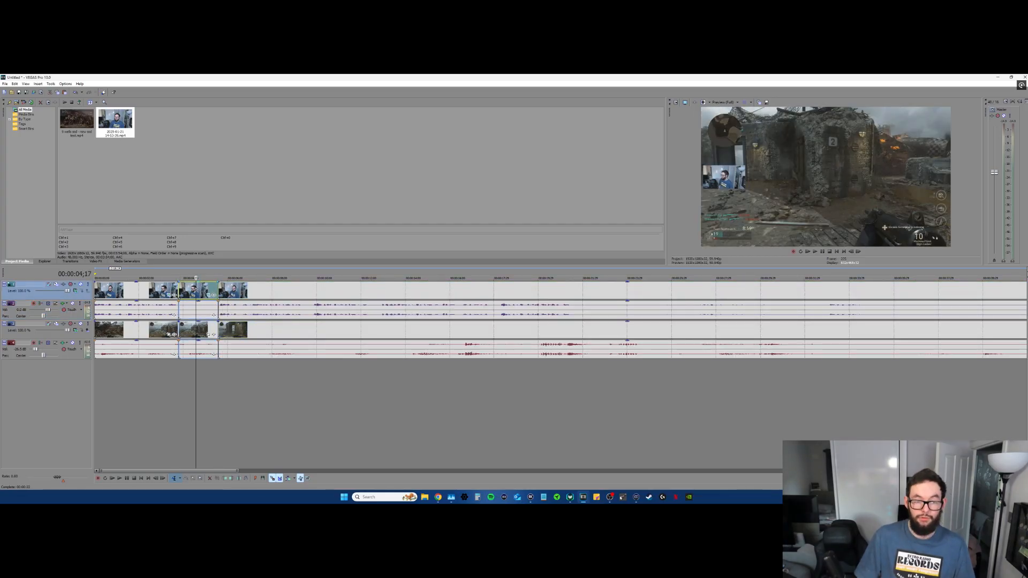
key(Delete)
drag(258, 294, 217, 295)
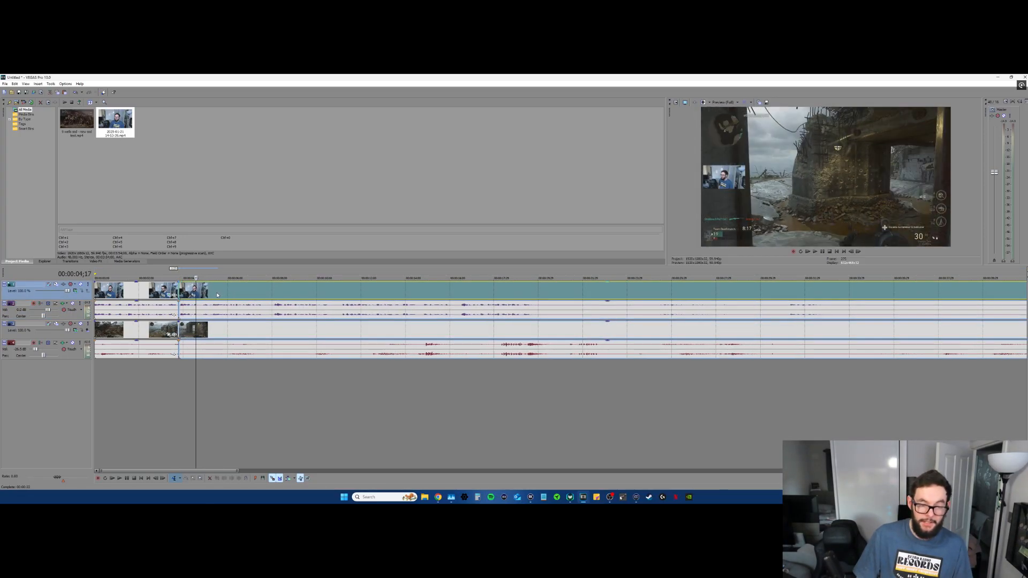
- Play across the new join from 00:00:03;12, and play from 00:00:07;13 to check the next pause in the commentary
click(155, 389)
click(170, 382)
key(space)
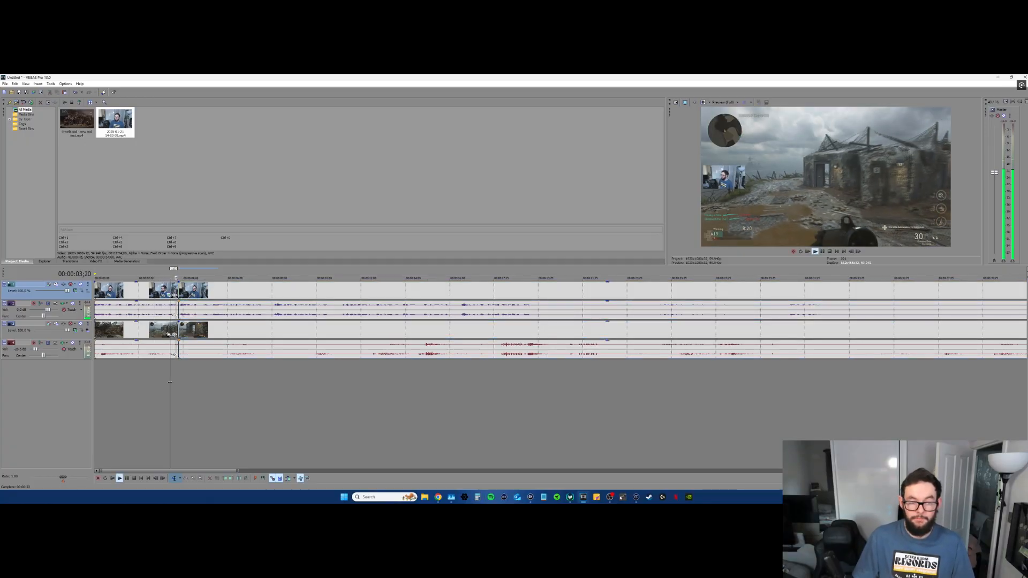
key(space)
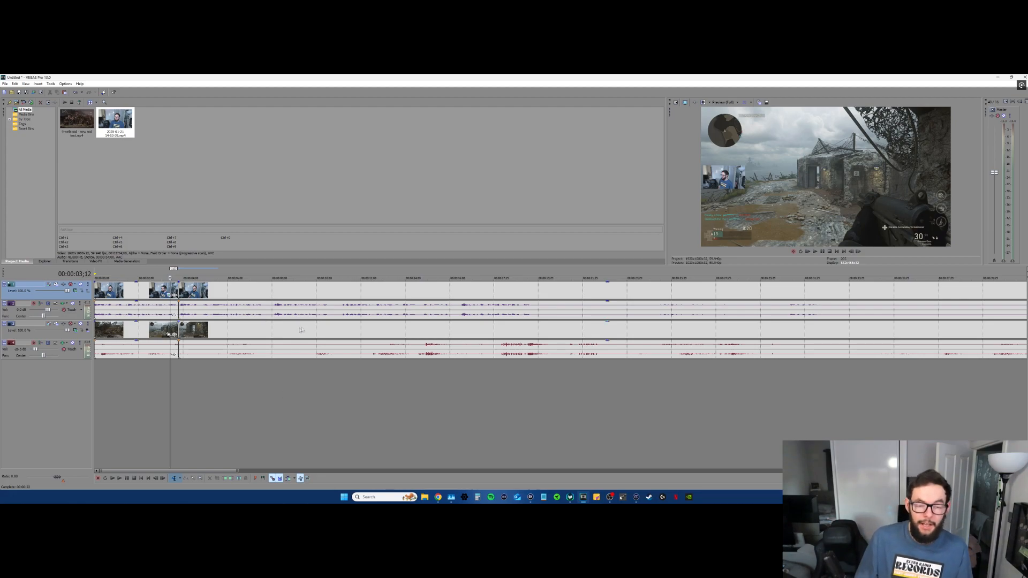
scroll(457, 343, up, 2)
click(425, 345)
scroll(482, 375, up, 3)
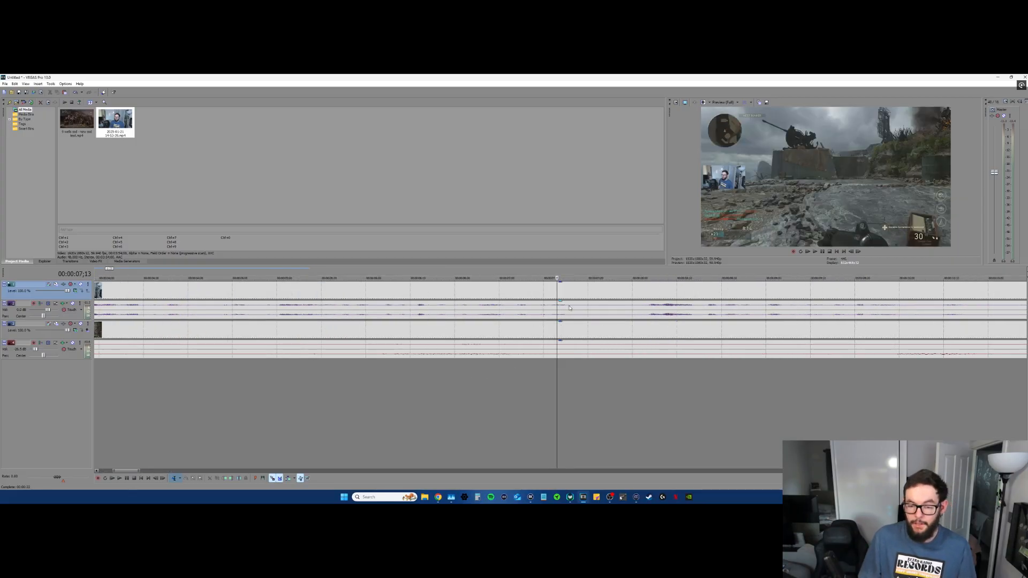
key(space)
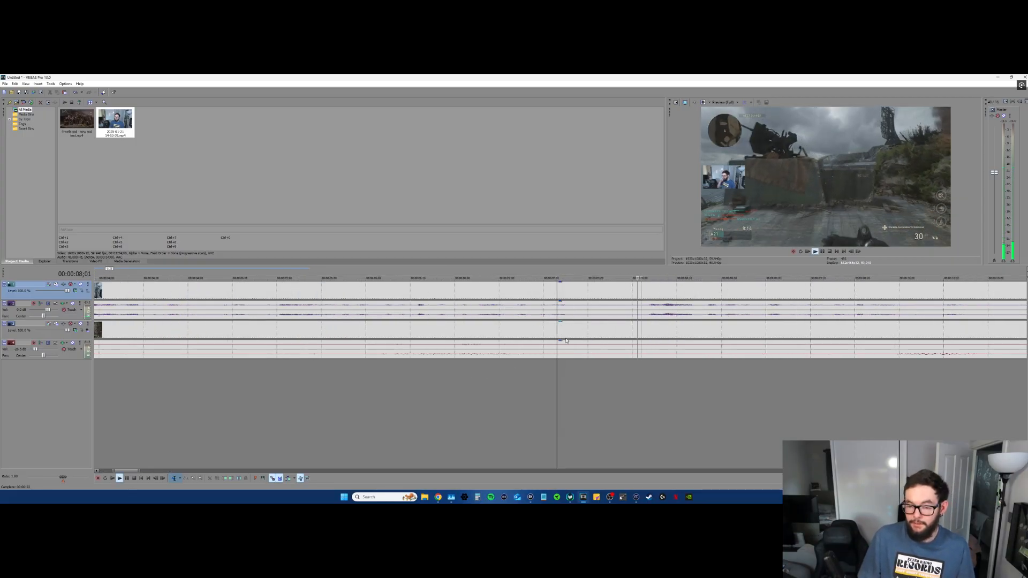
key(space)
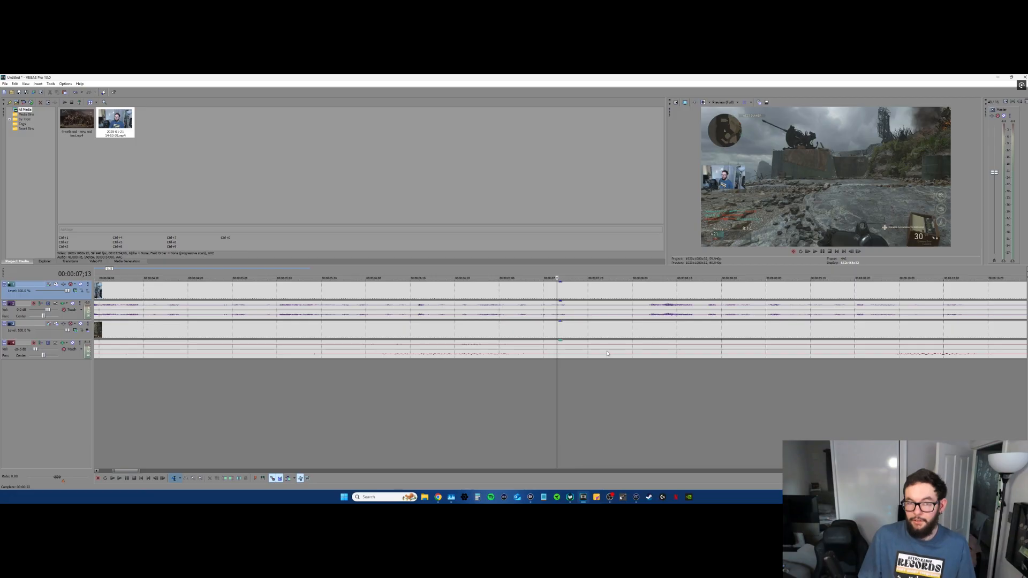
- Cut the pause just after 00:00:07;13 out of all tracks, closing the gap, and play across the join
click(568, 313)
key(s)
click(647, 314)
key(s)
click(617, 292)
key(Delete)
drag(702, 295, 621, 294)
click(494, 401)
key(space)
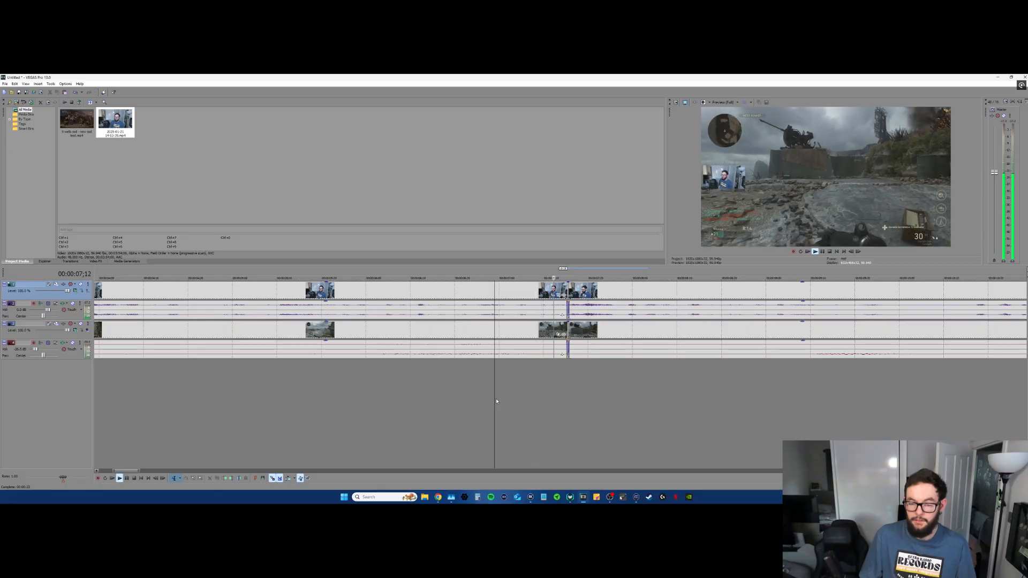
scroll(531, 383, down, 5)
key(space)
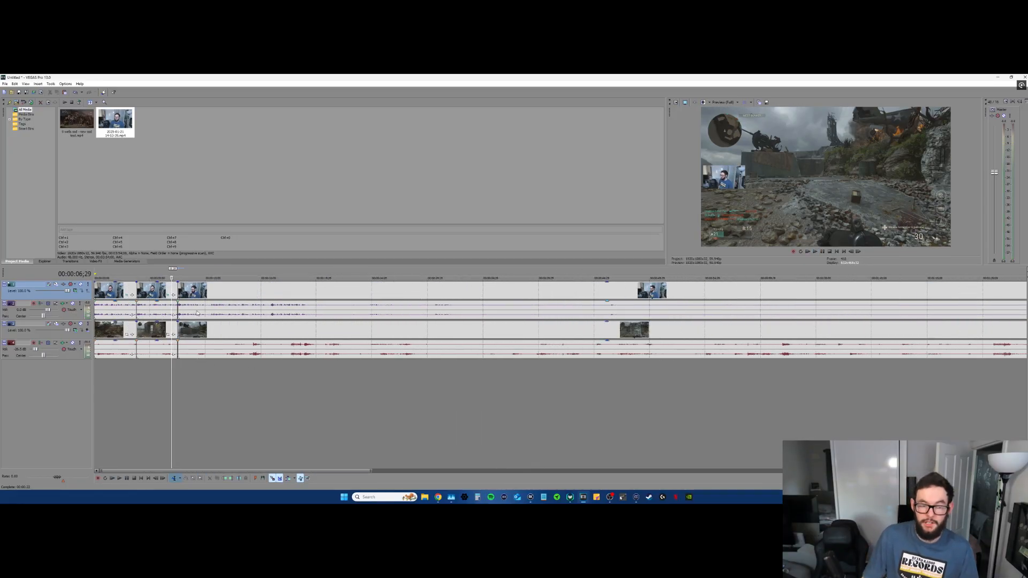
- Add a Legacy Text event with the Default Text preset on a new track at 00:00:10;00, reading "hi youtube"
click(207, 366)
scroll(417, 374, up, 5)
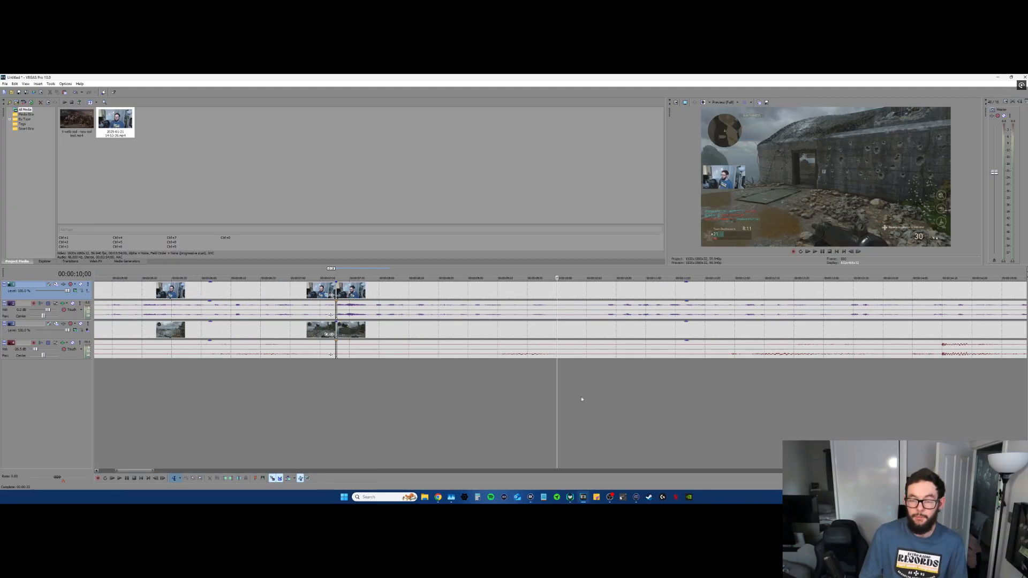
scroll(583, 399, up, 2)
click(127, 262)
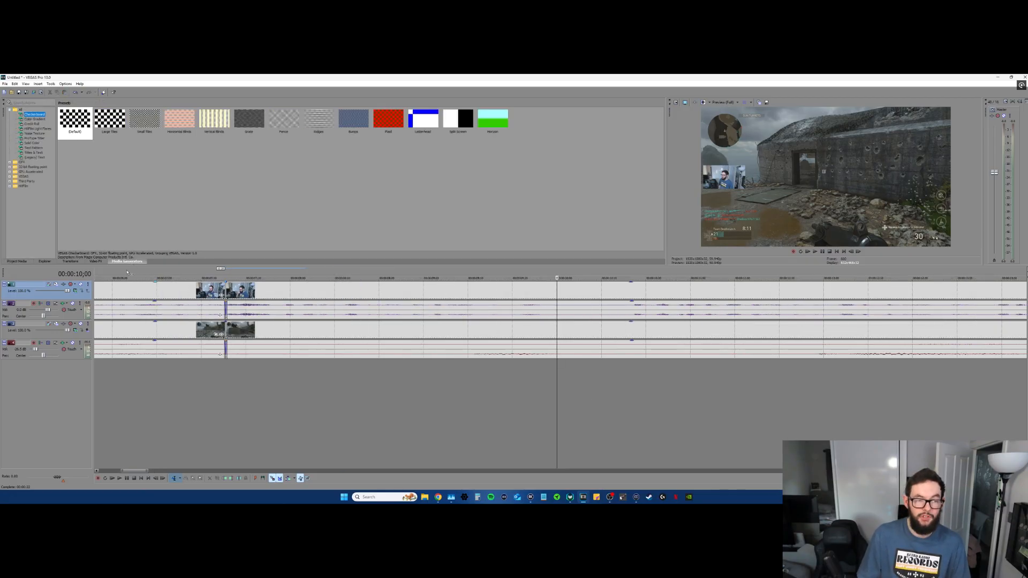
click(31, 157)
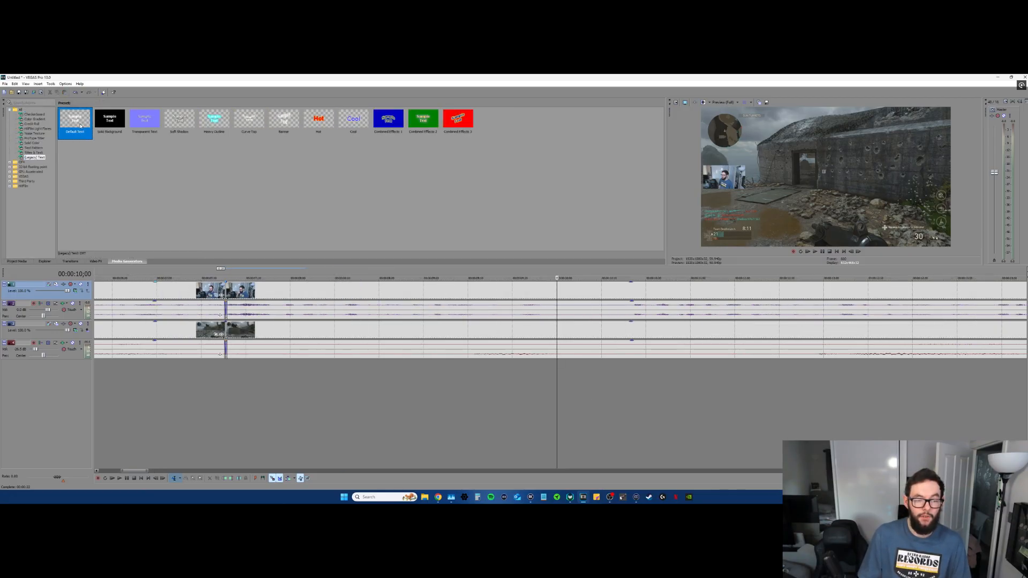
drag(466, 368, 561, 372)
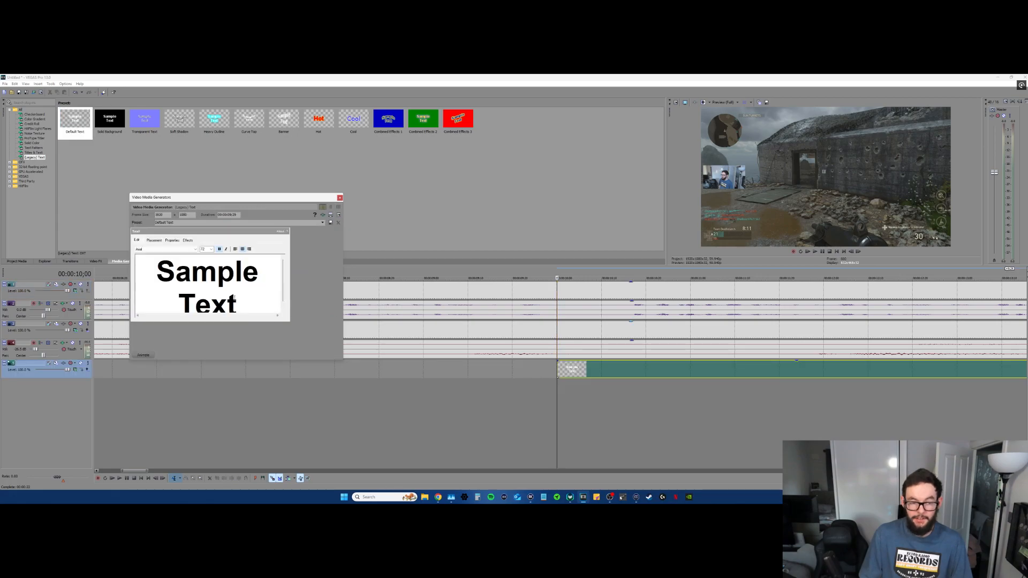
text(hi youtube)
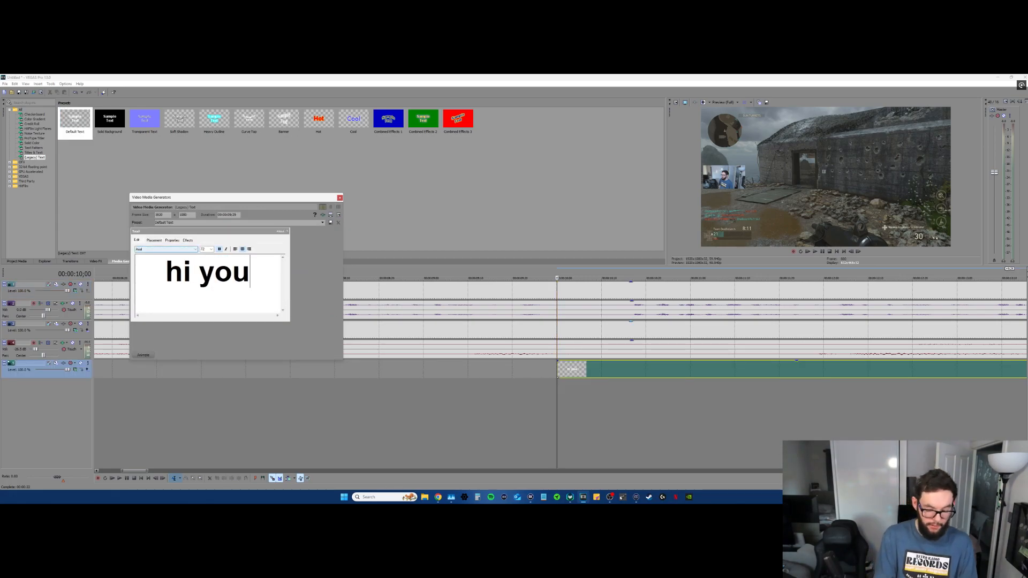
click(340, 199)
- Move the text track above all other tracks and cut the text event off at 00:00:11;18
drag(32, 375, 32, 285)
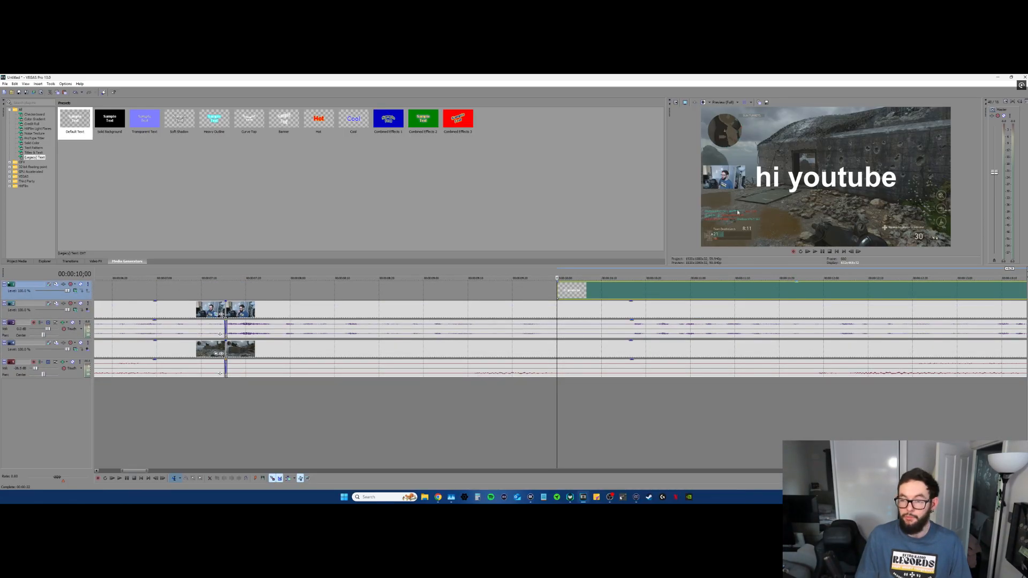
click(815, 251)
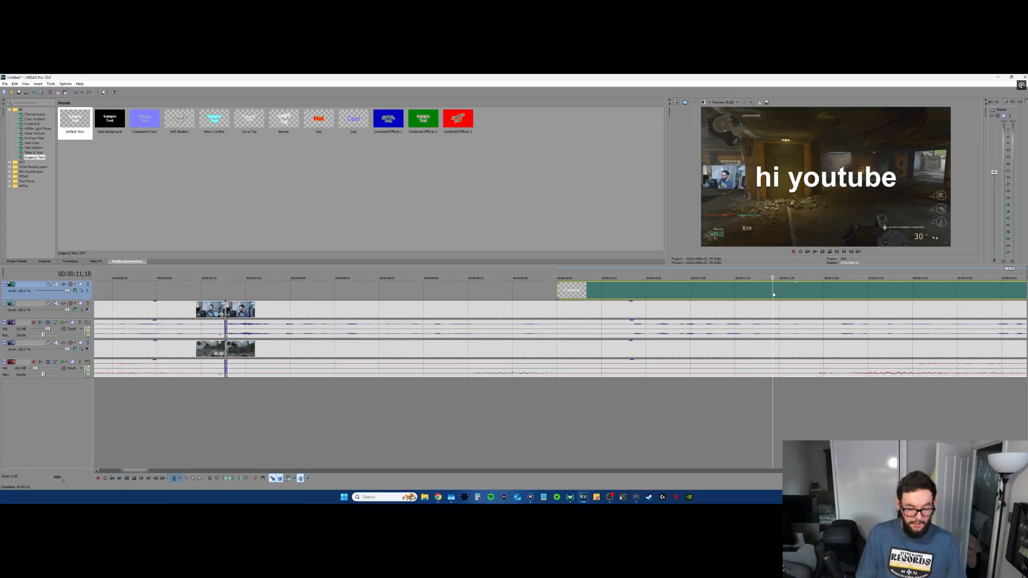
key(s)
click(795, 289)
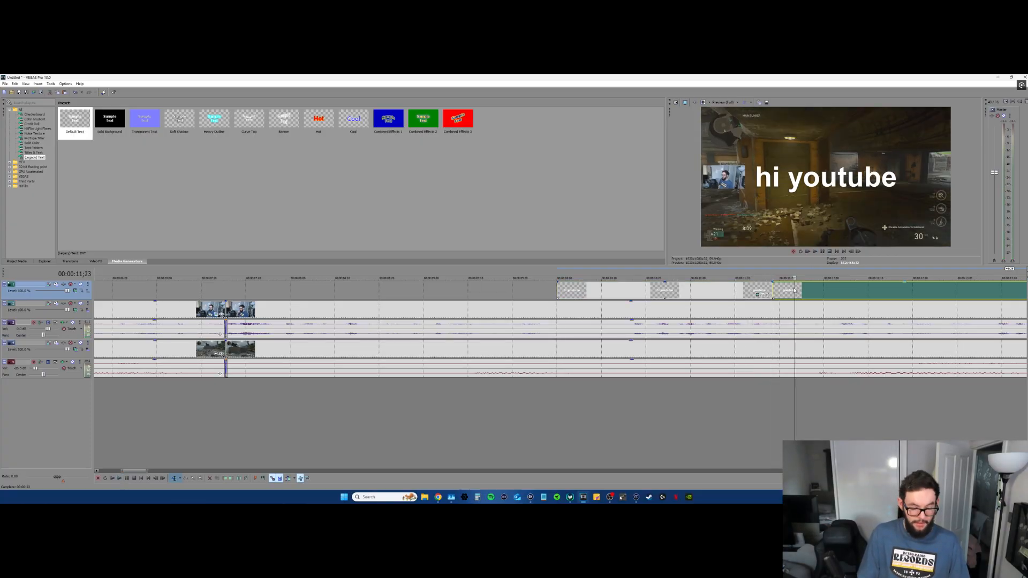
key(Delete)
- Mute both audio tracks and play the text section from 00:00:09;21
click(517, 419)
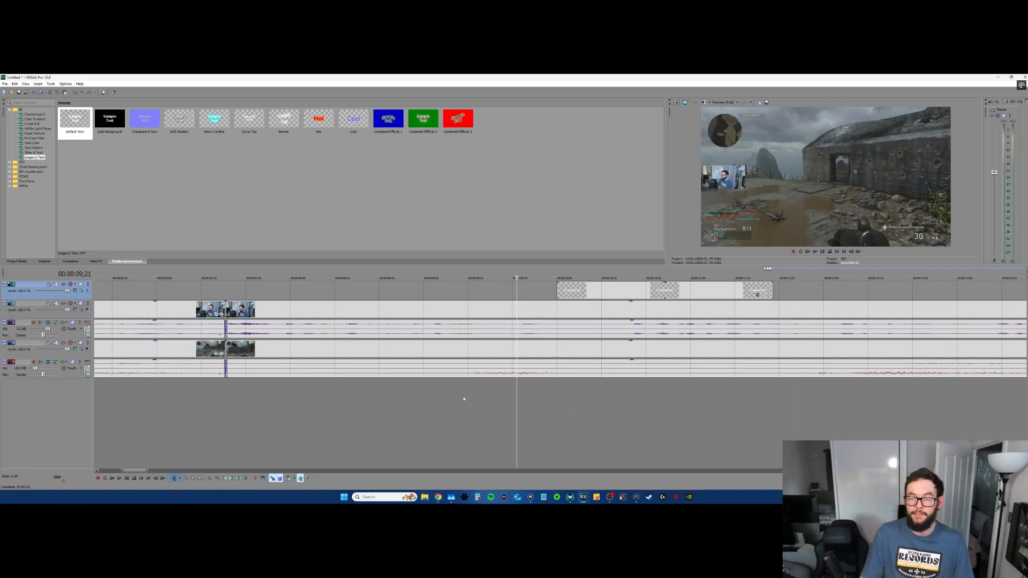
click(73, 322)
click(73, 362)
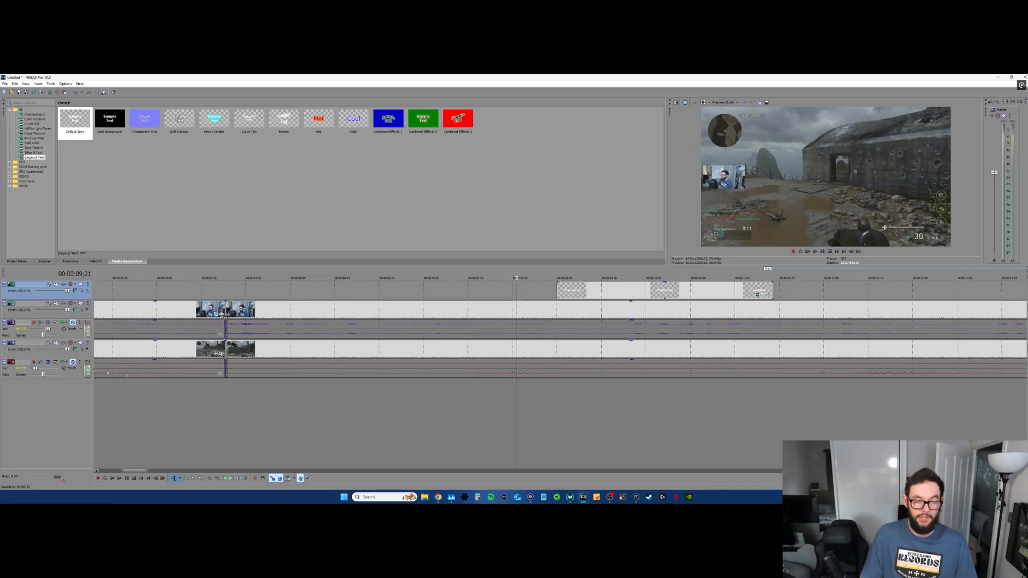
key(space)
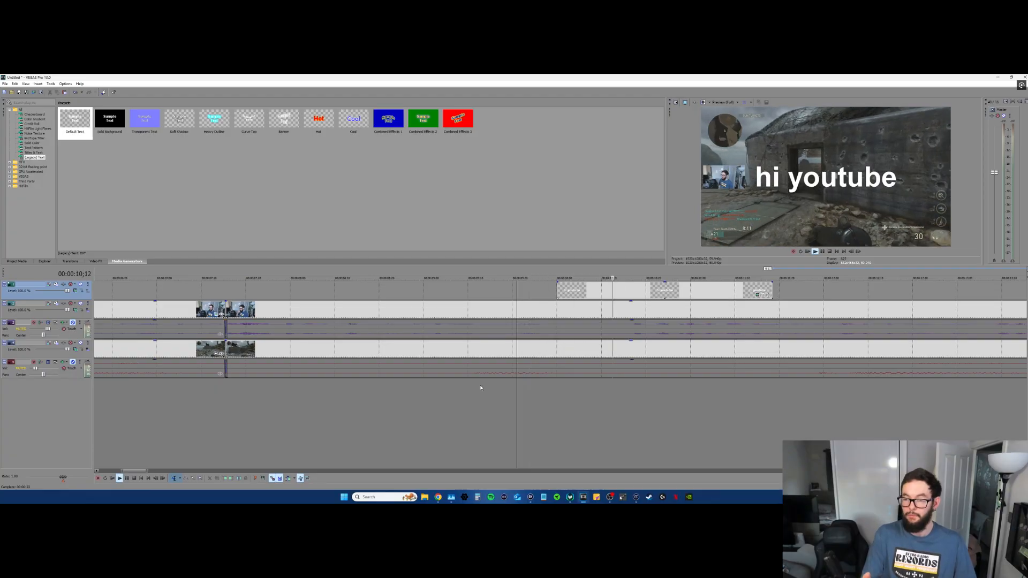
key(space)
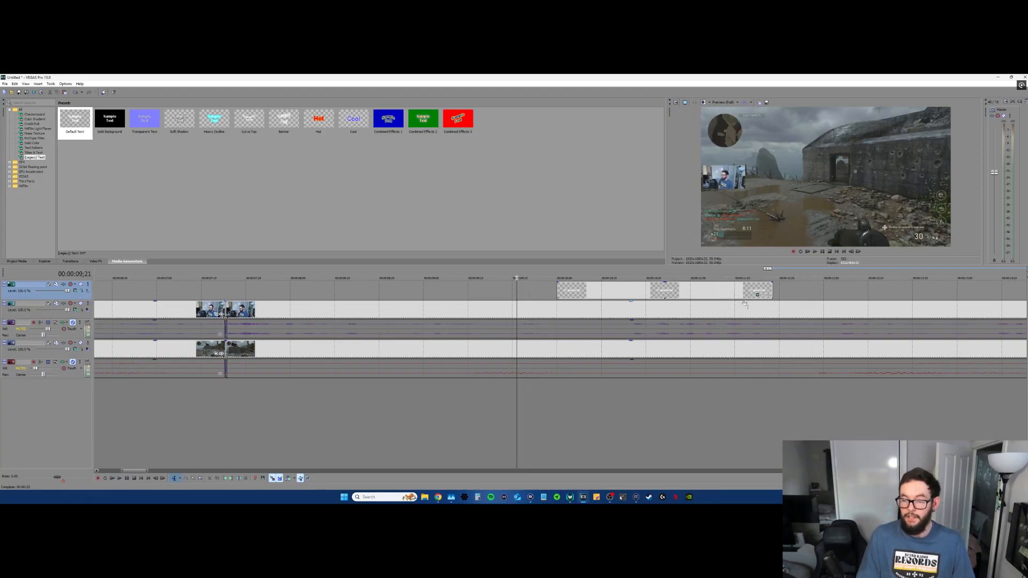
- Examine the start and end of the text event and play across it from 00:00:09;25
click(559, 290)
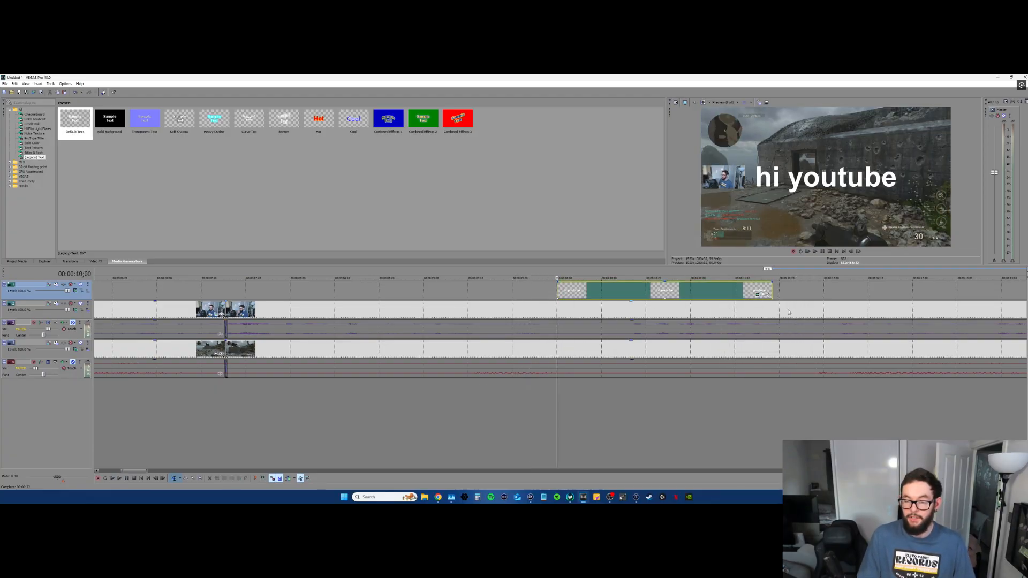
click(763, 295)
scroll(373, 319, down, 3)
drag(374, 319, 363, 308)
click(460, 223)
click(569, 404)
click(534, 404)
key(space)
key(space)
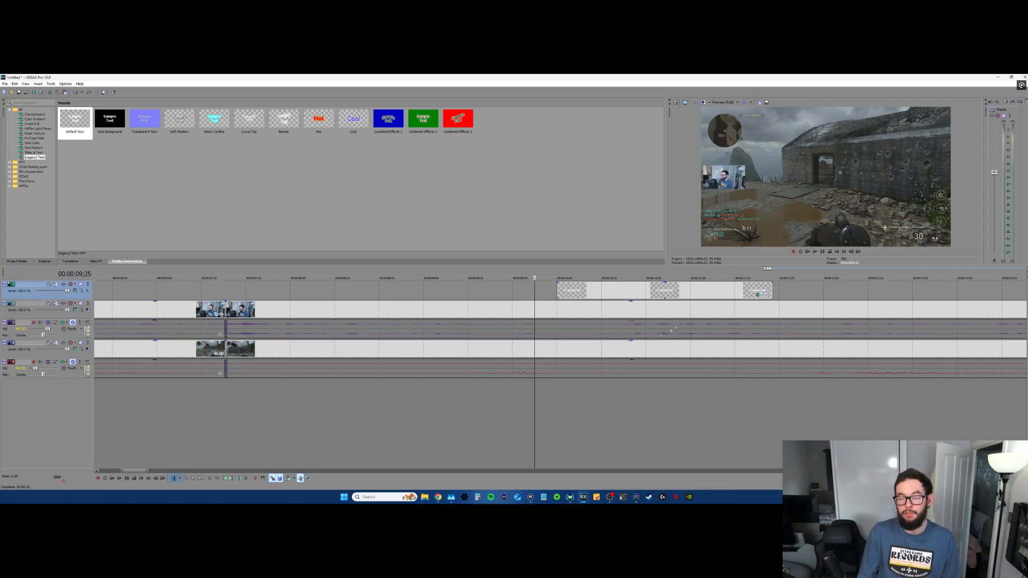
- Delete the text track from the timeline
scroll(594, 368, down, 10)
scroll(348, 364, up, 8)
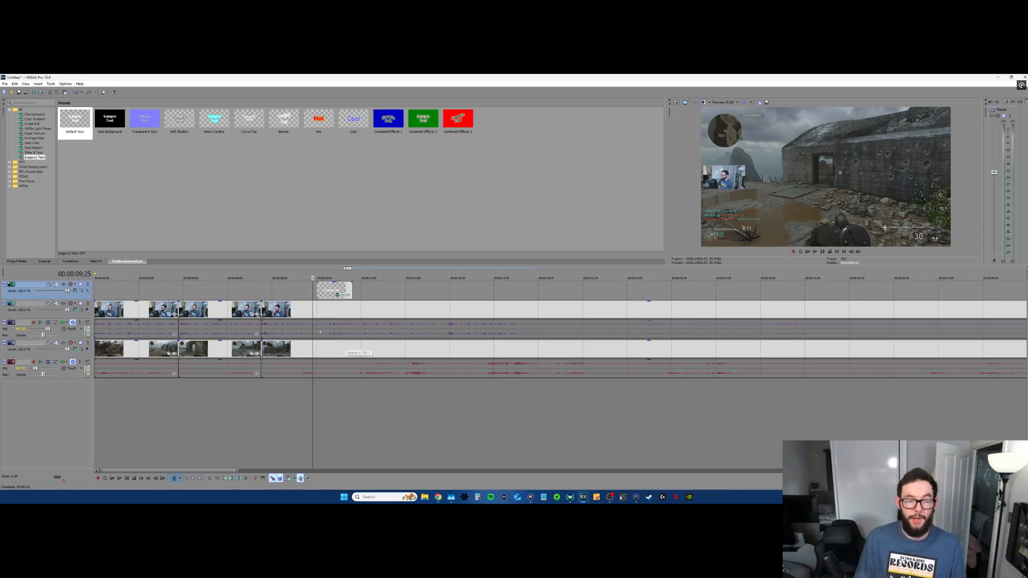
right_click(80, 300)
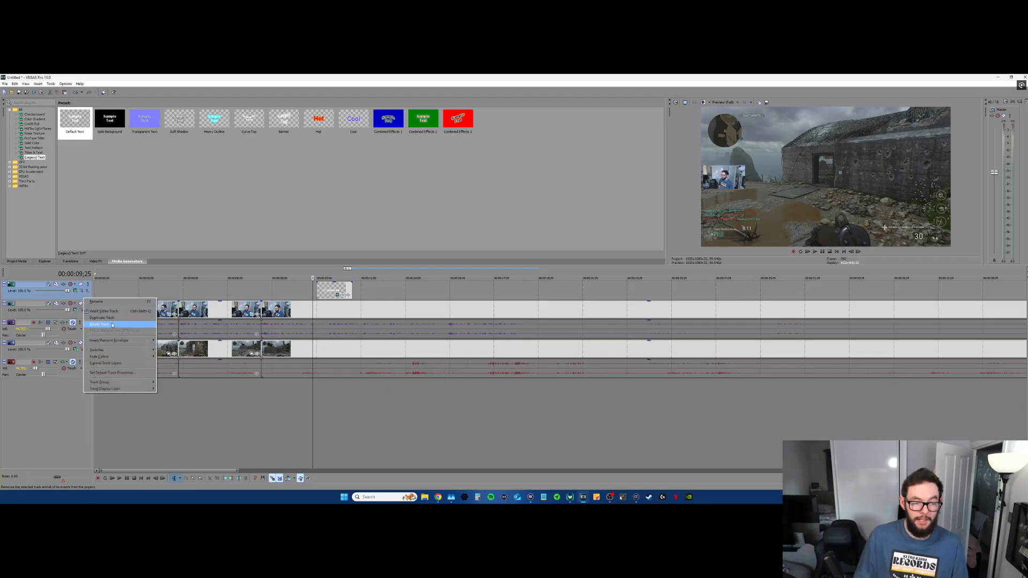
click(96, 323)
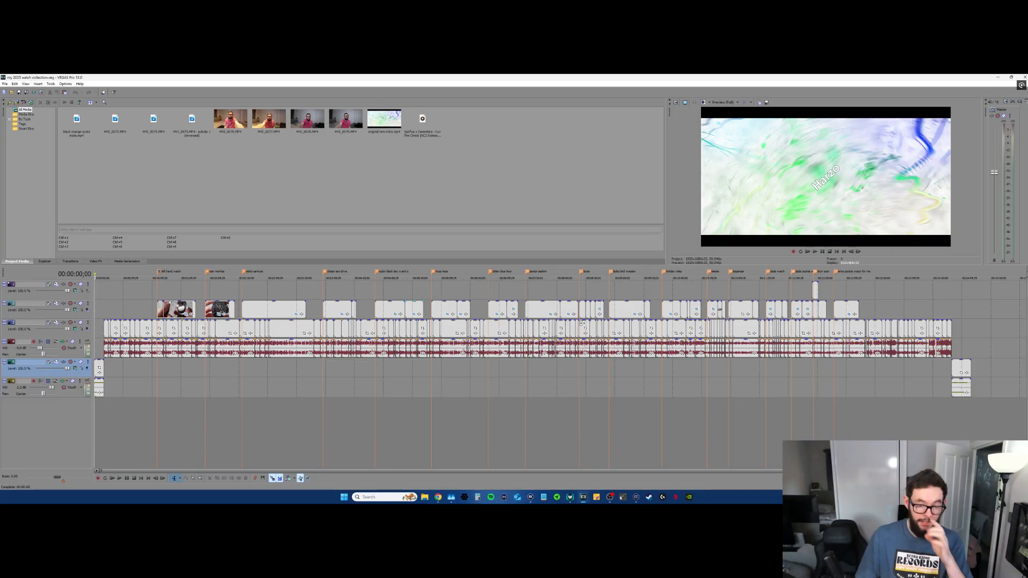
- Play the intro of the watch collection project and preview its edit at 00:00:55;20, 00:01:33;02 and 00:03:44;14
key(space)
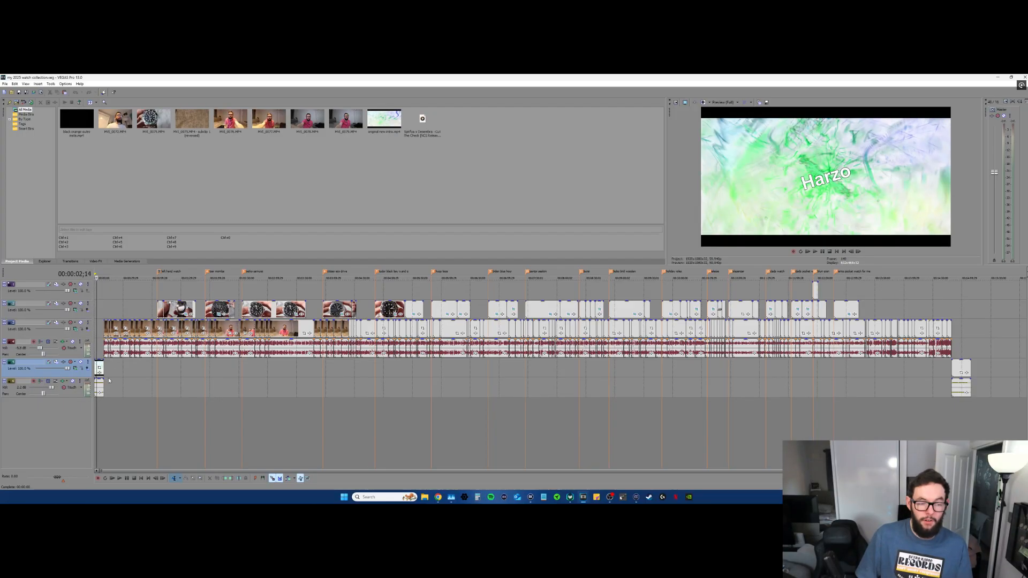
click(103, 391)
drag(104, 391, 148, 386)
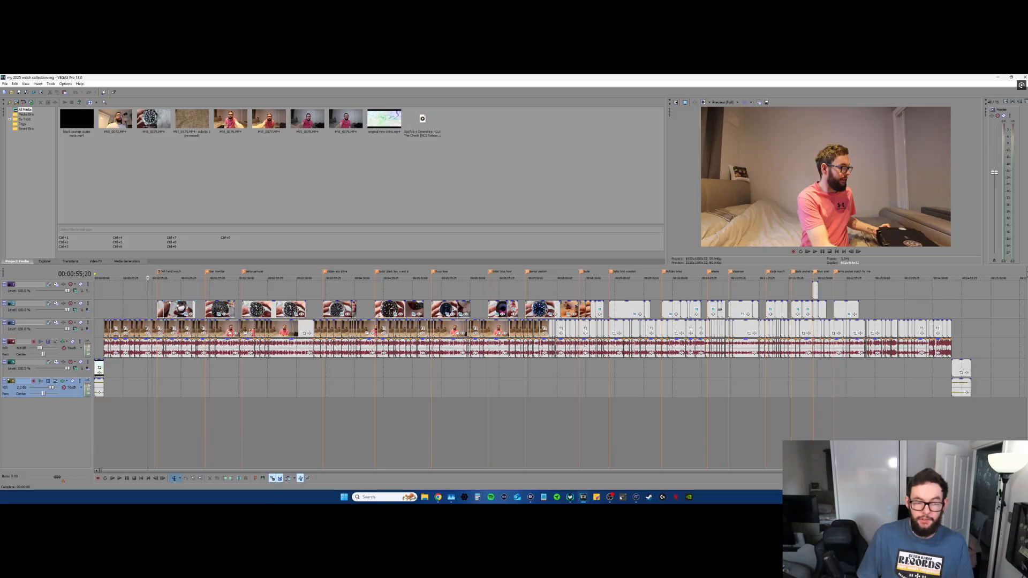
drag(147, 309, 184, 310)
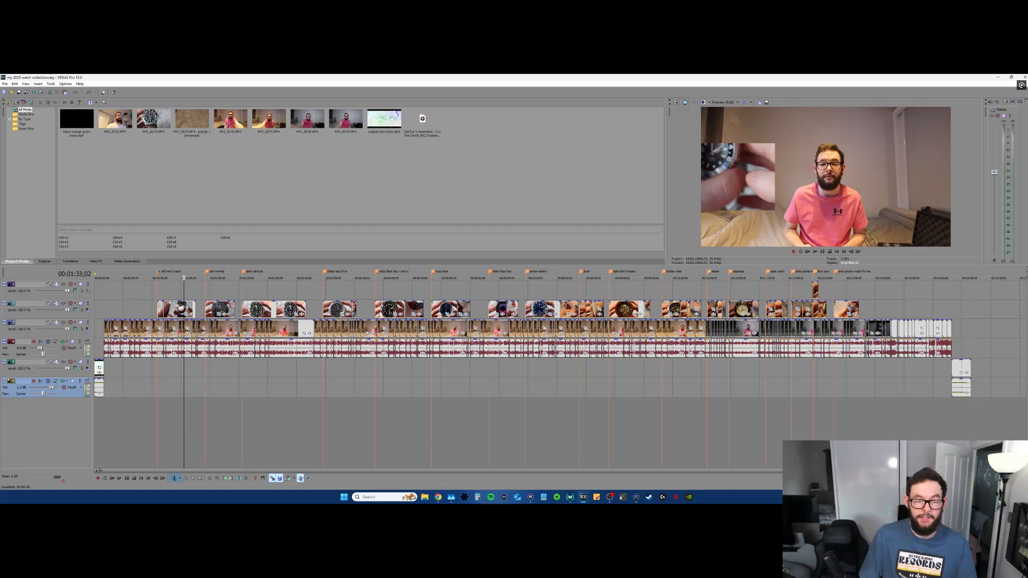
click(310, 411)
scroll(310, 410, up, 3)
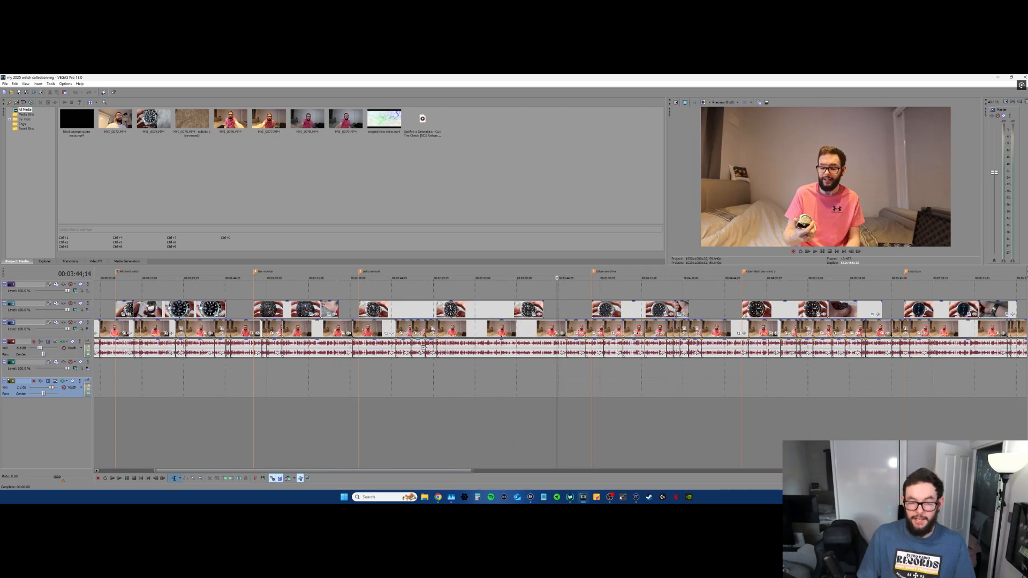
scroll(536, 374, down, 4)
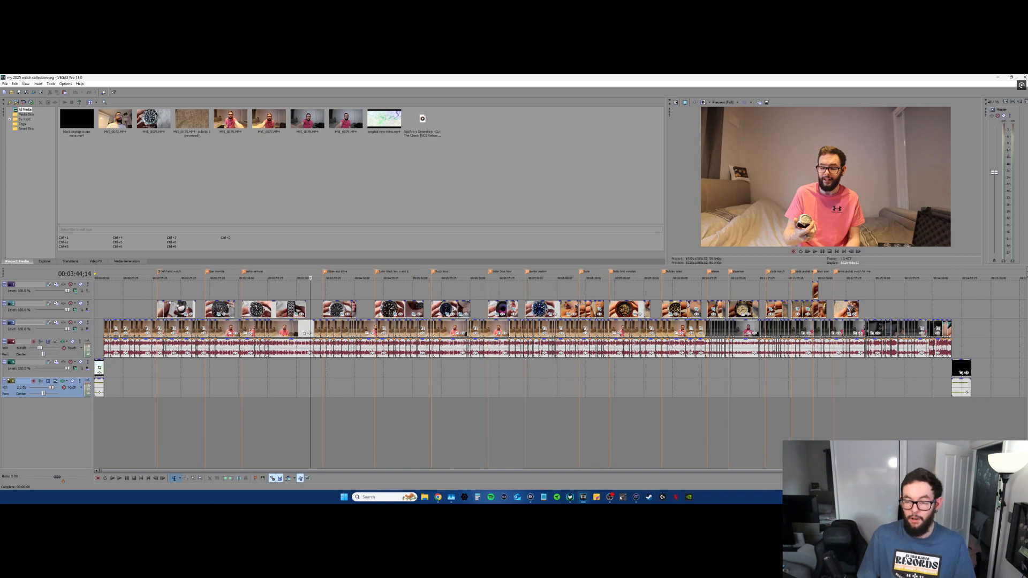
- Examine the overlay clip on the uppermost video track at 00:12:24;22 and scrub through other sections of the watch collection edit
click(814, 290)
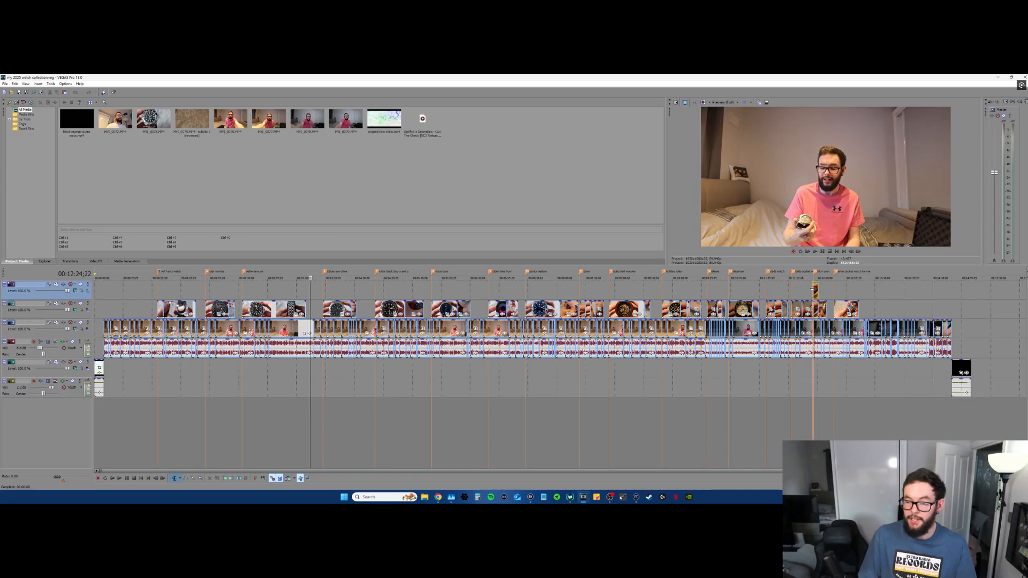
scroll(814, 290, up, 5)
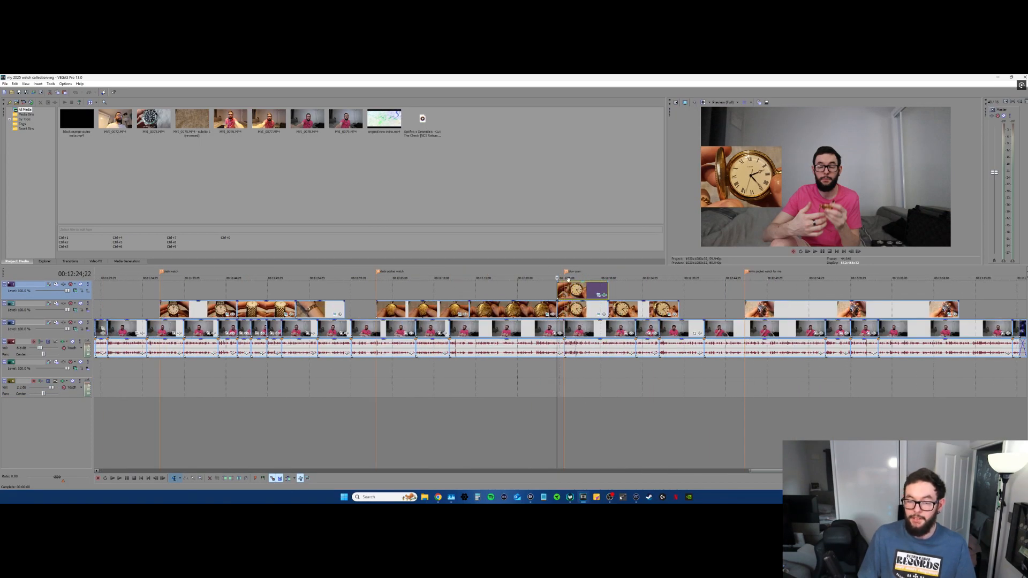
scroll(600, 310, down, 4)
click(696, 418)
scroll(696, 418, up, 5)
drag(557, 365, 671, 367)
scroll(695, 375, down, 2)
drag(557, 378, 920, 413)
scroll(631, 409, down, 5)
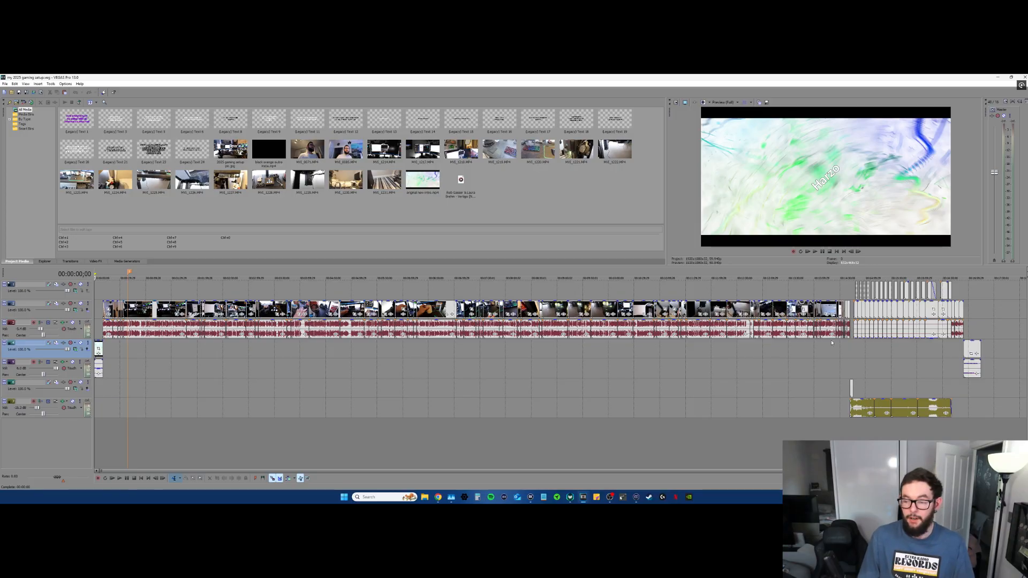
- Inspect the closing text-and-music section of the gaming setup project from 00:14:46;08 and scrub through it to 00:16:15;10
click(857, 375)
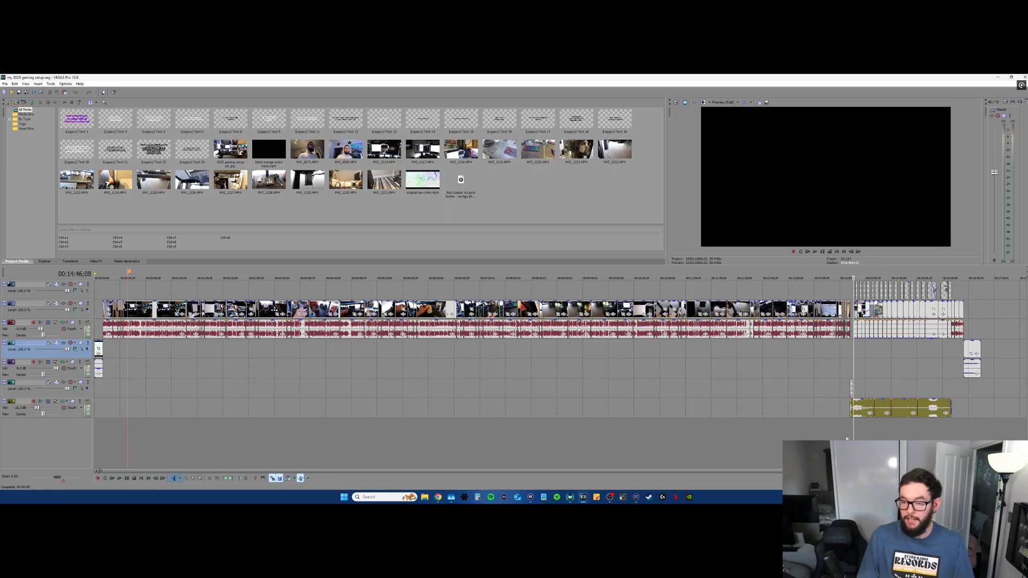
scroll(864, 374, up, 6)
scroll(759, 409, down, 1)
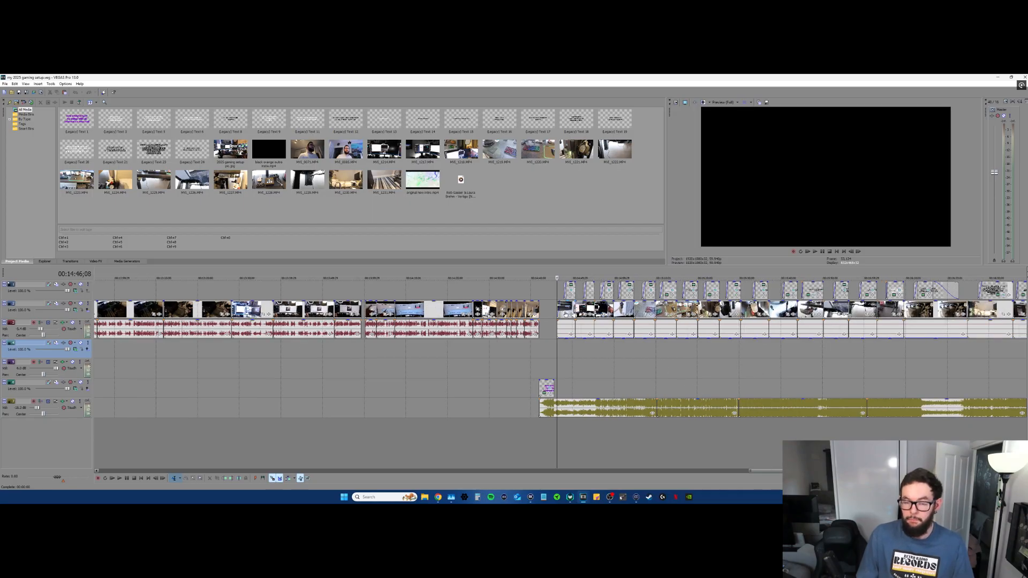
scroll(674, 367, down, 3)
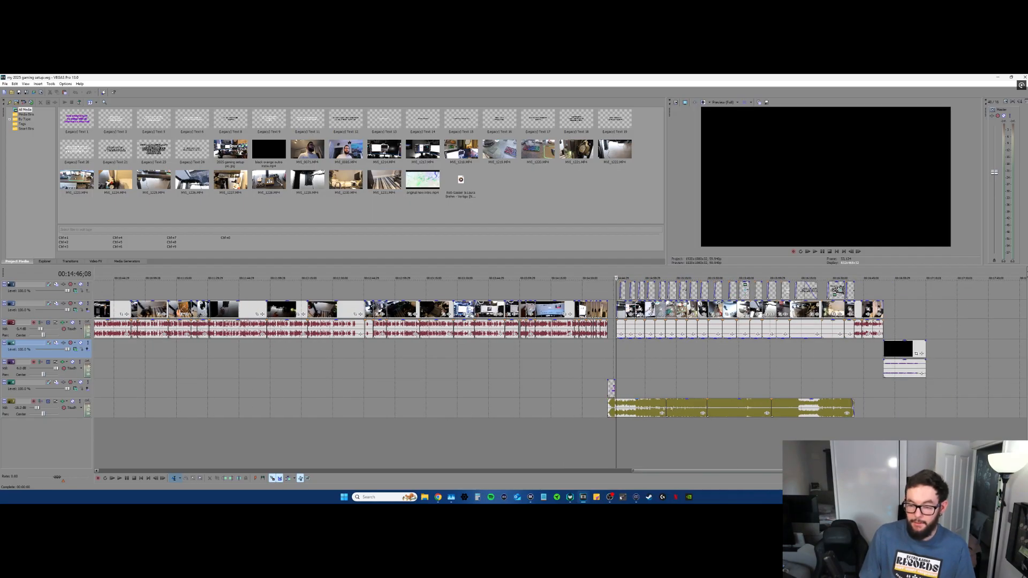
drag(617, 433, 805, 433)
scroll(571, 430, down, 5)
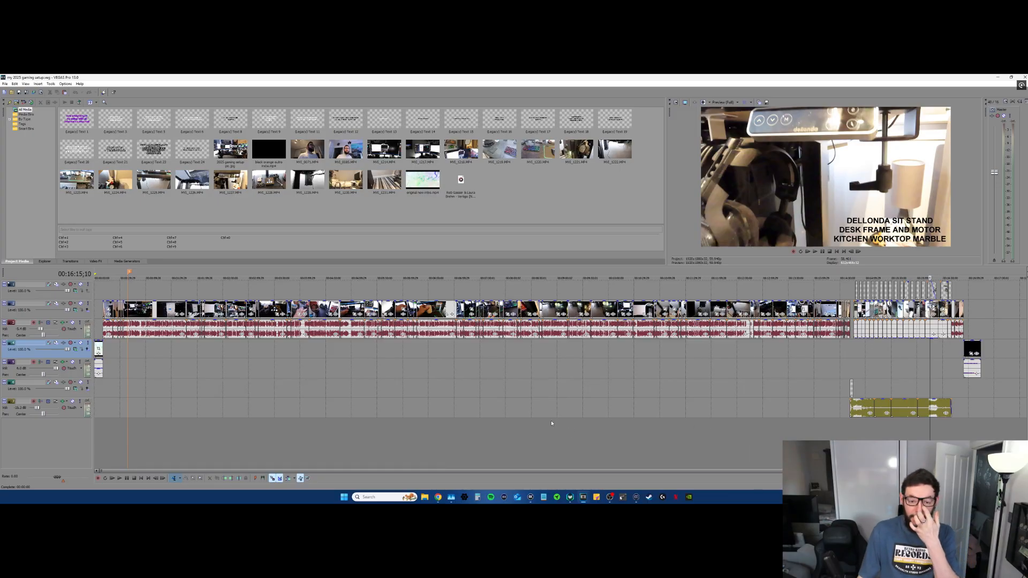
- Select the timeline region from the marker at 00:00:38;29 to the project's end and open the Render As settings
click(475, 439)
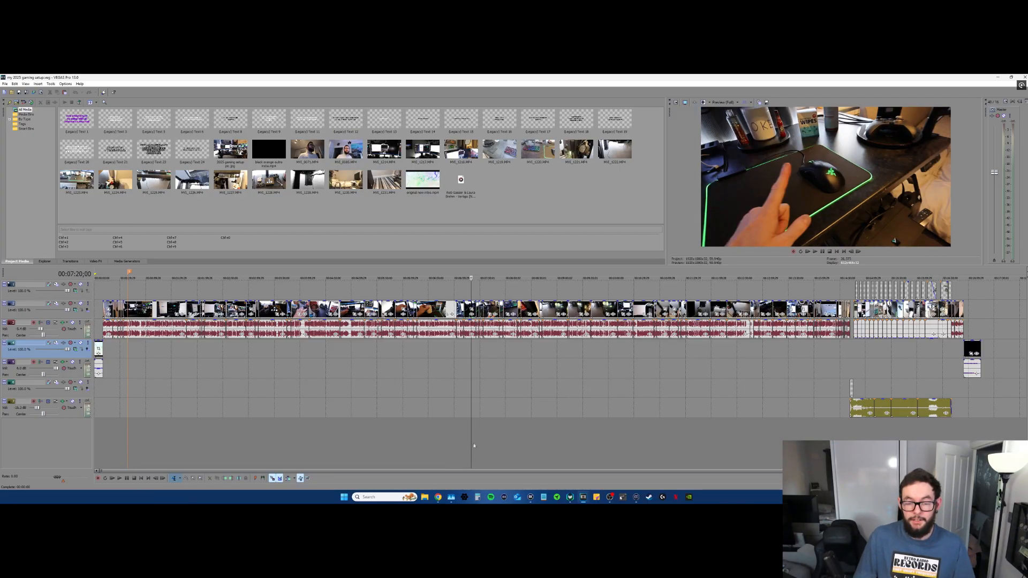
double_click(483, 437)
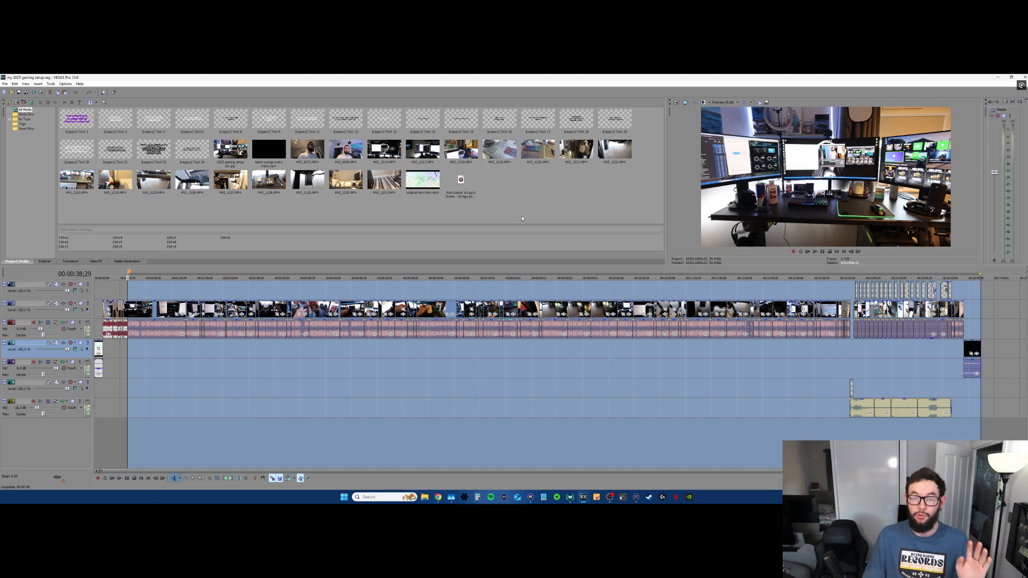
click(34, 92)
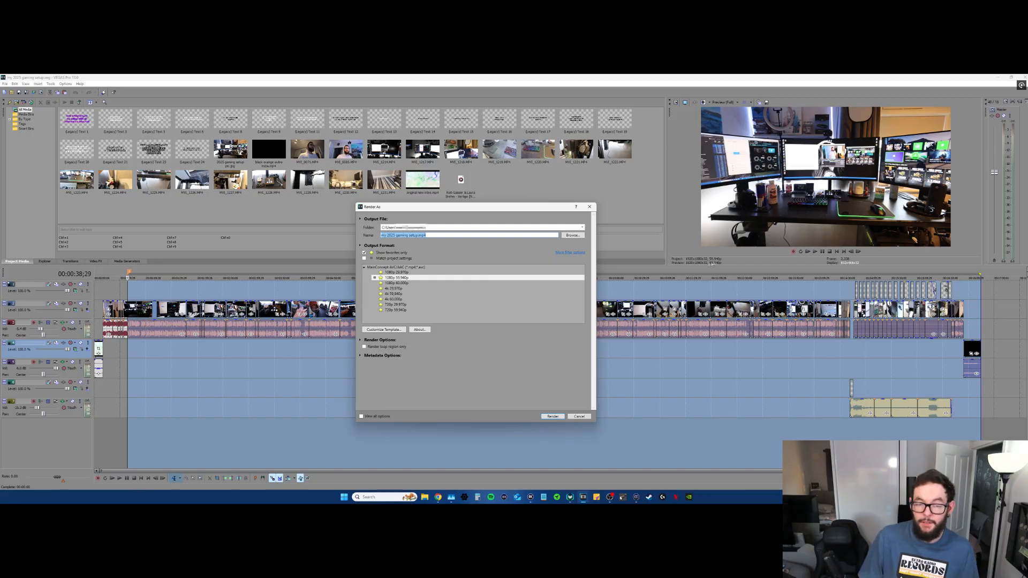
- Look through the drives and folders available for saving the rendered file, leaving without choosing one
click(573, 235)
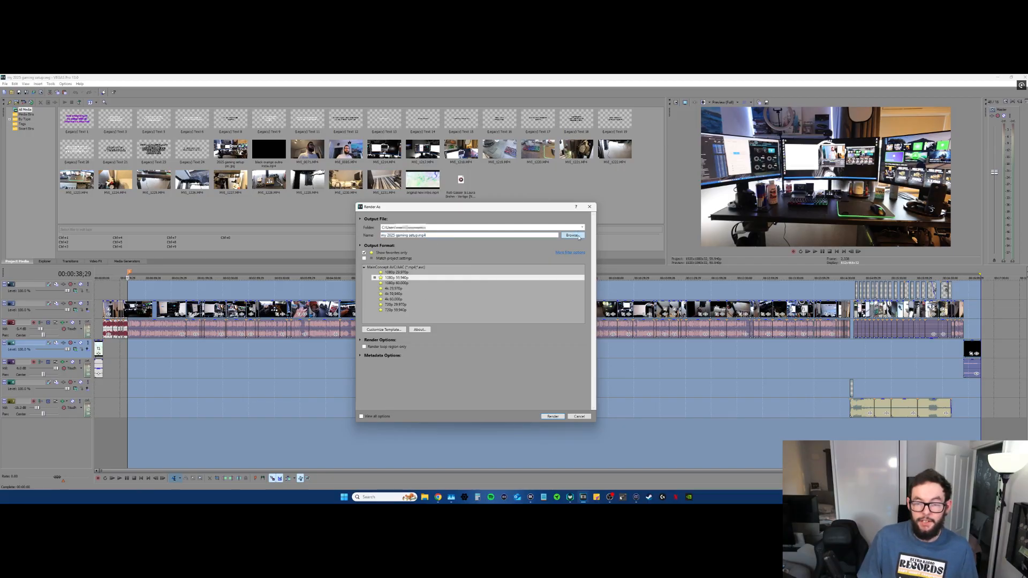
scroll(389, 353, down, 3)
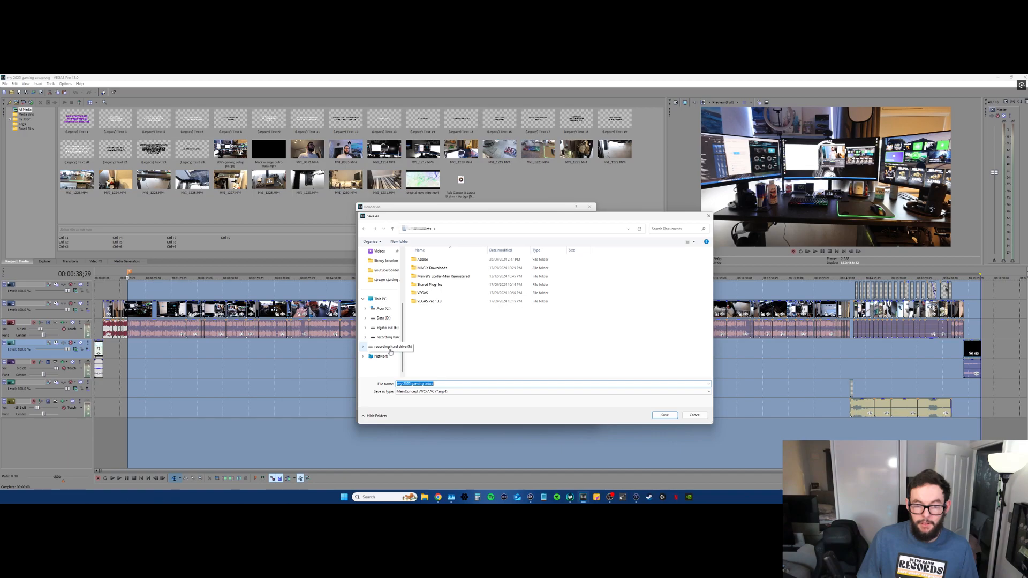
click(449, 326)
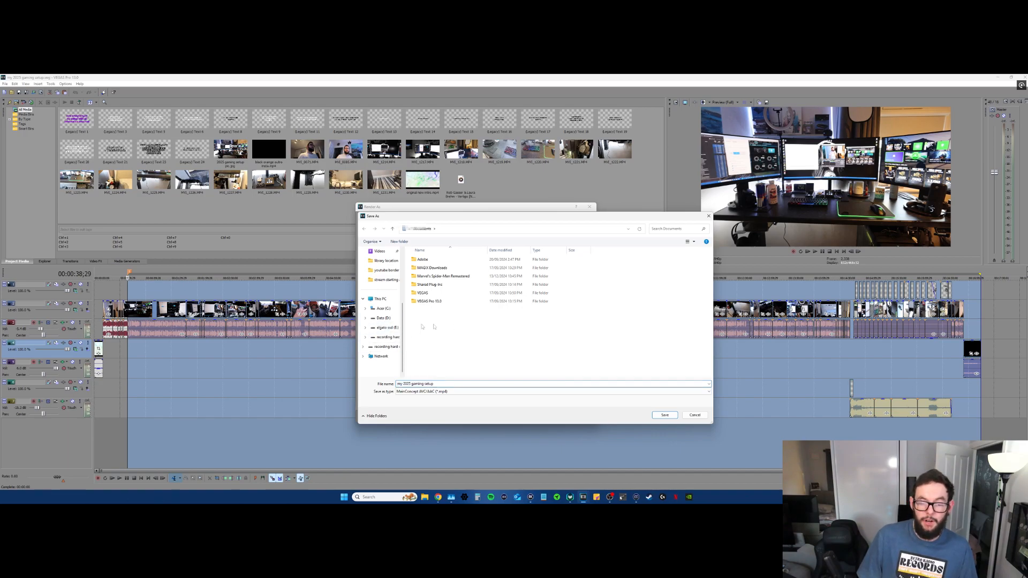
click(693, 415)
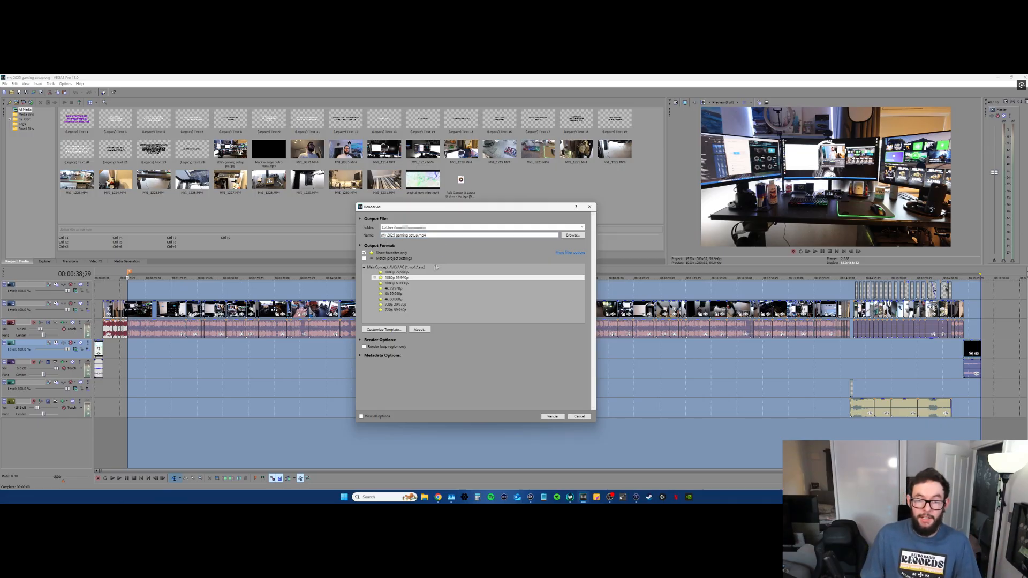
- Choose the MainConcept AVC/AAC 1080p 59.940p template as the render format
click(404, 279)
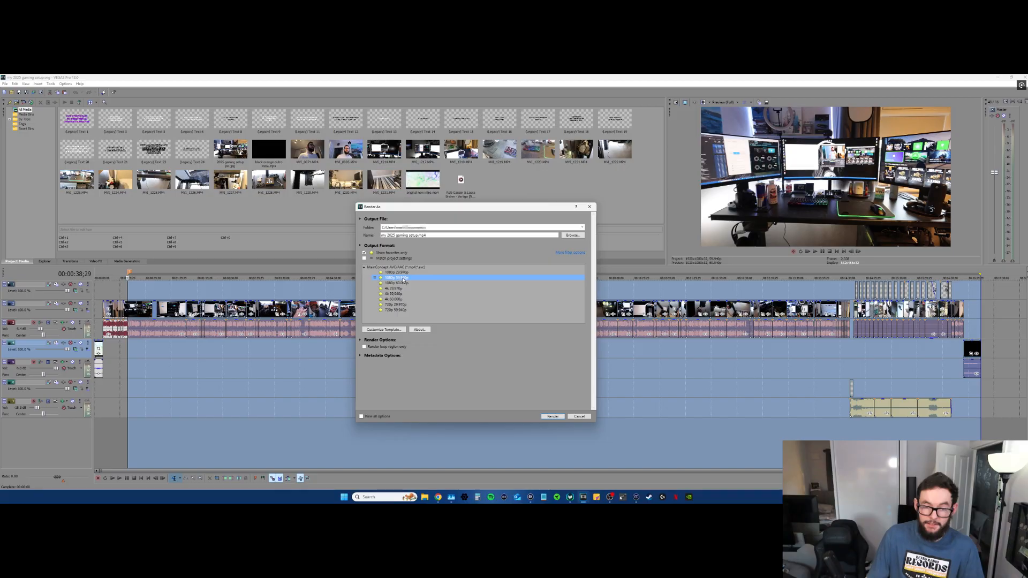